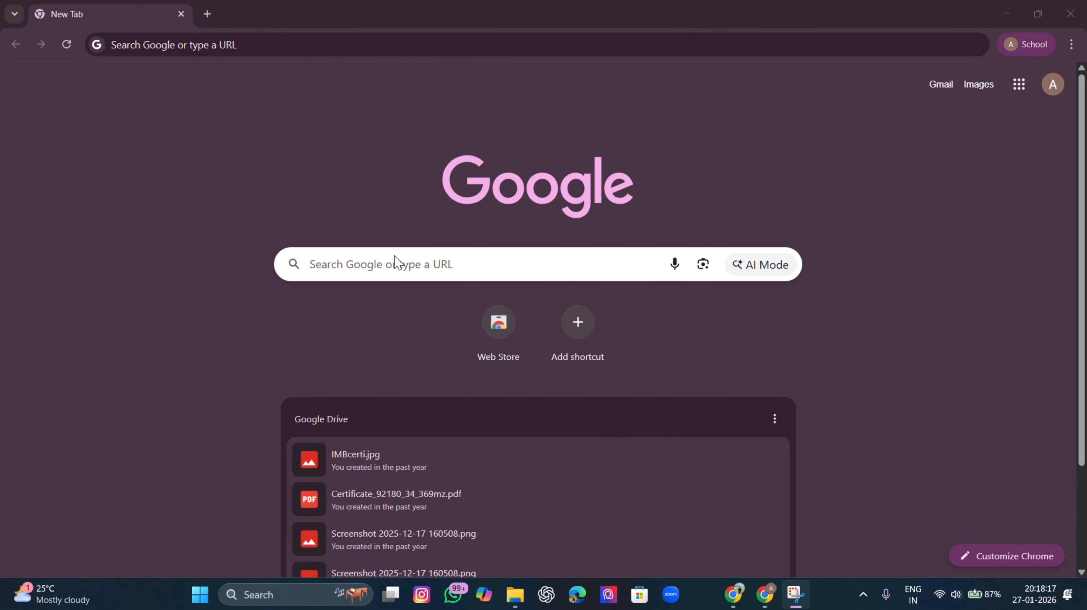
# Search Google for 'aws console login' using the autocomplete suggestion
pyautogui.click(411, 261)
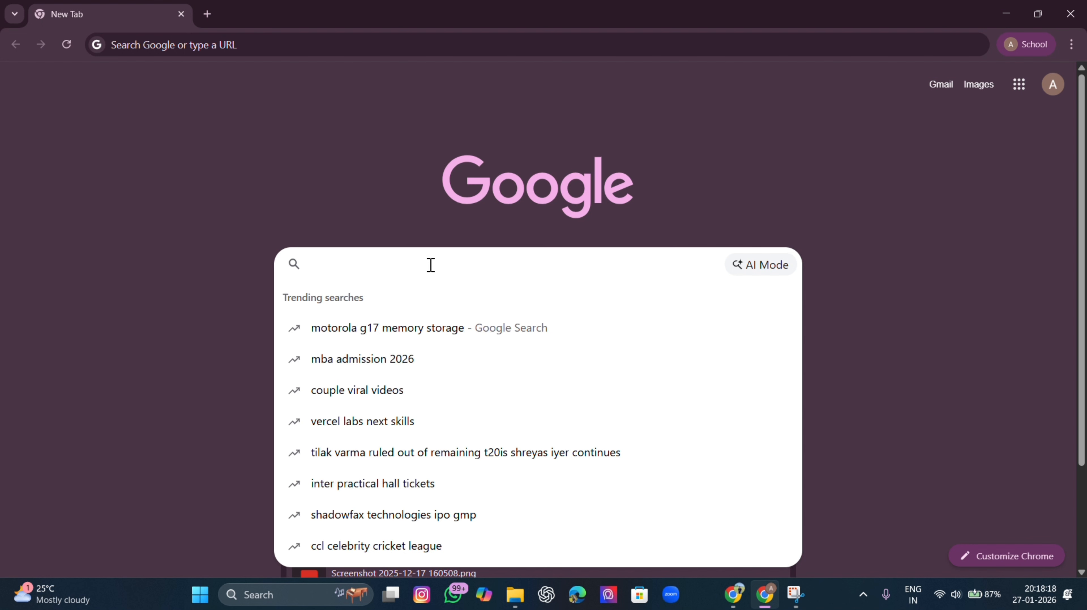
pyautogui.write('aaws')
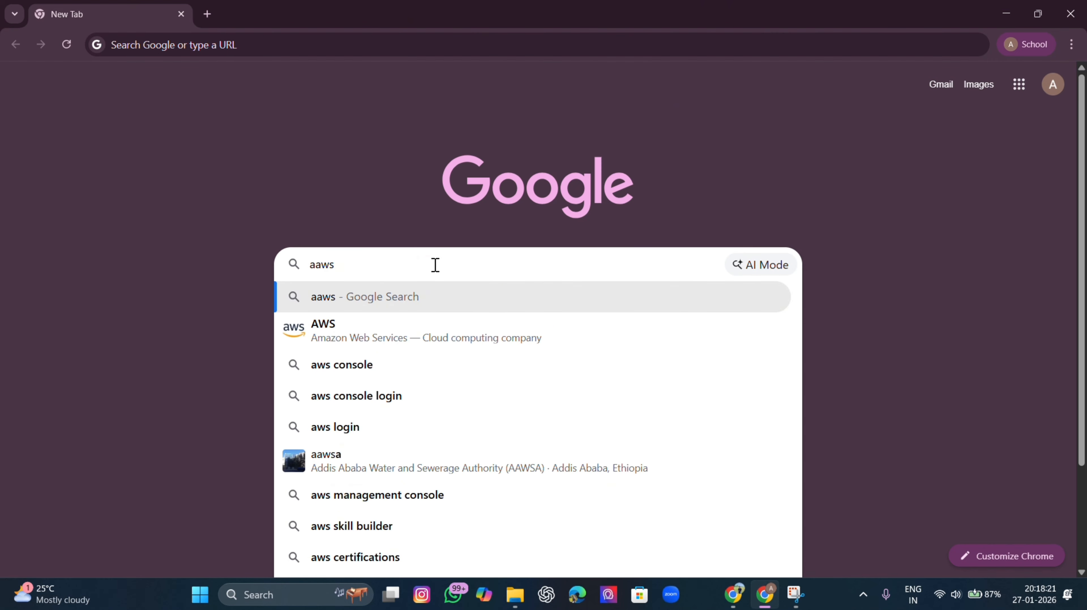
pyautogui.press('BackSpace')
pyautogui.press('BackSpace')
pyautogui.press('BackSpace')
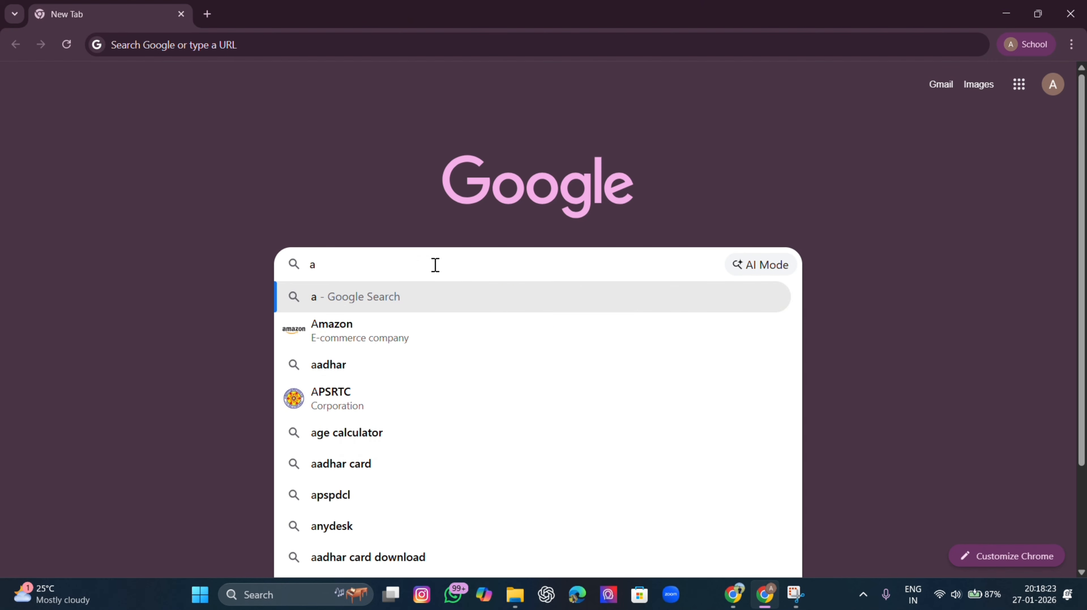
pyautogui.write('ws console')
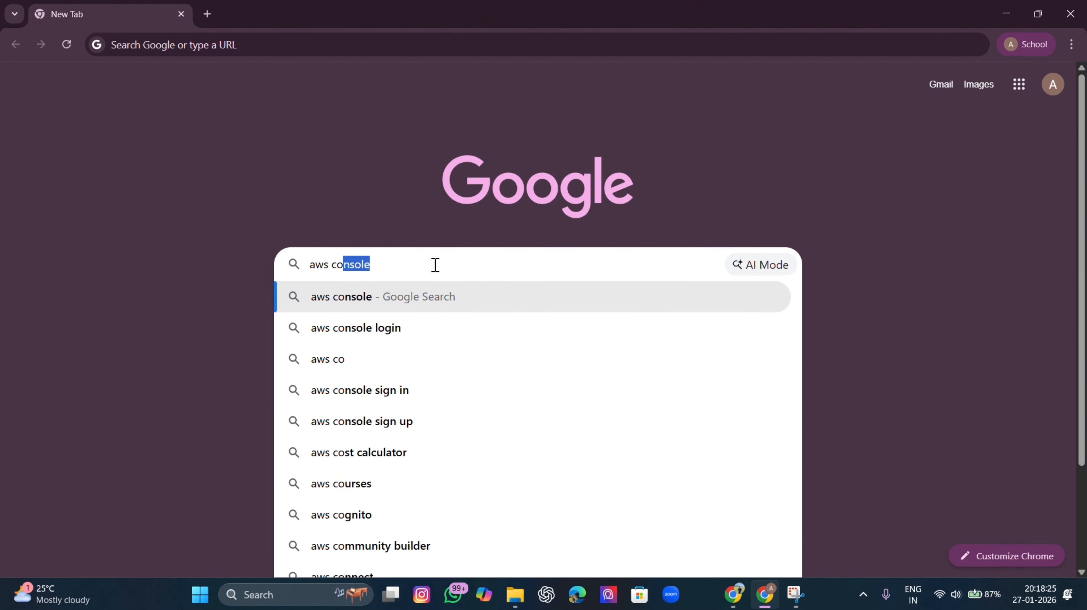
pyautogui.click(410, 328)
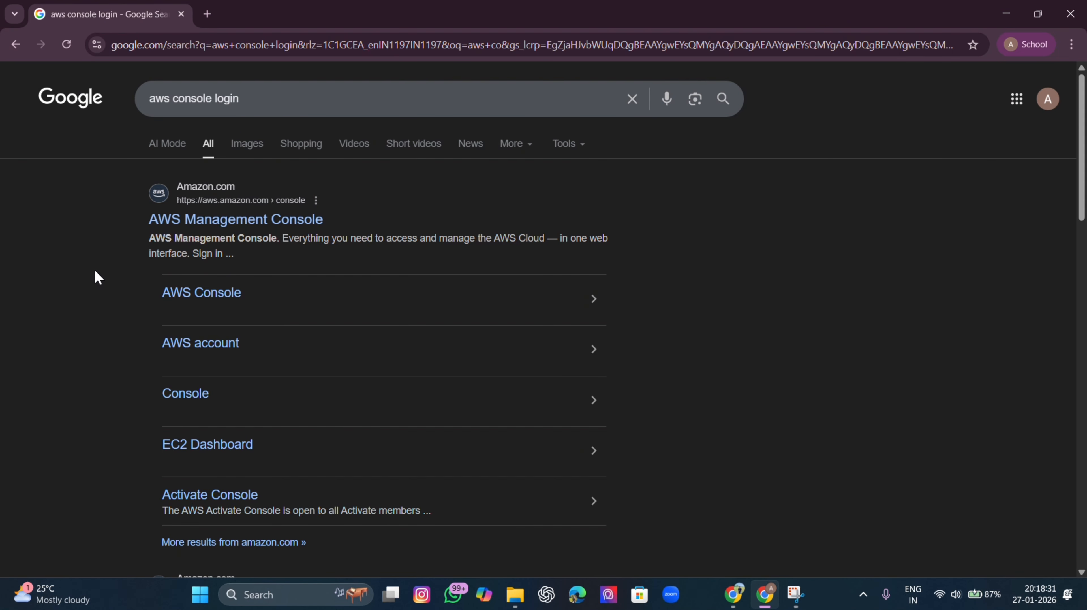
# Open the AWS Management Console result and choose Create account to reach Sign up for AWS
pyautogui.click(227, 220)
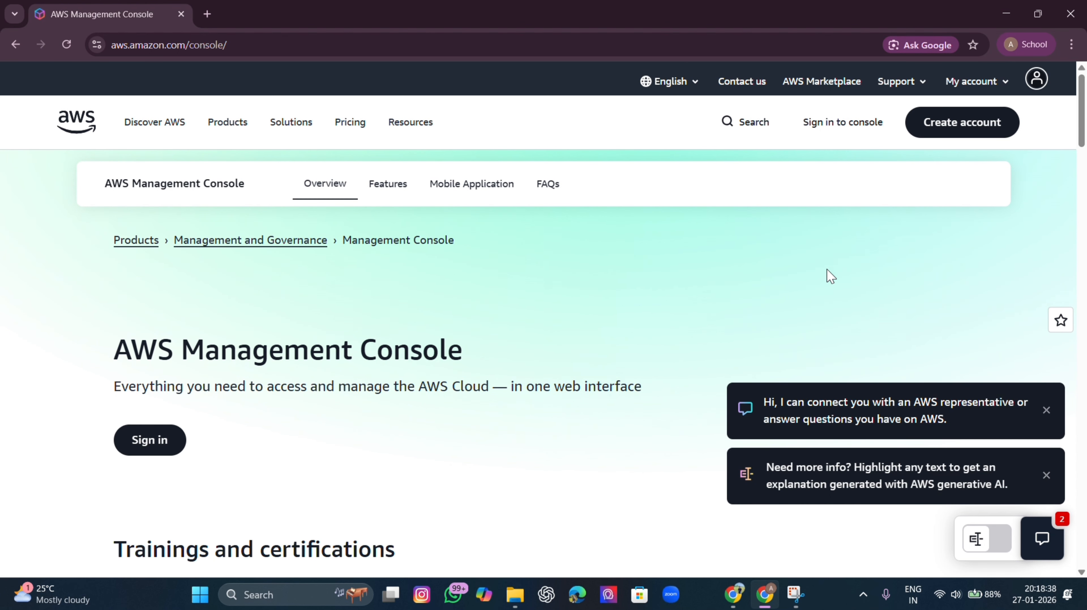
pyautogui.click(967, 128)
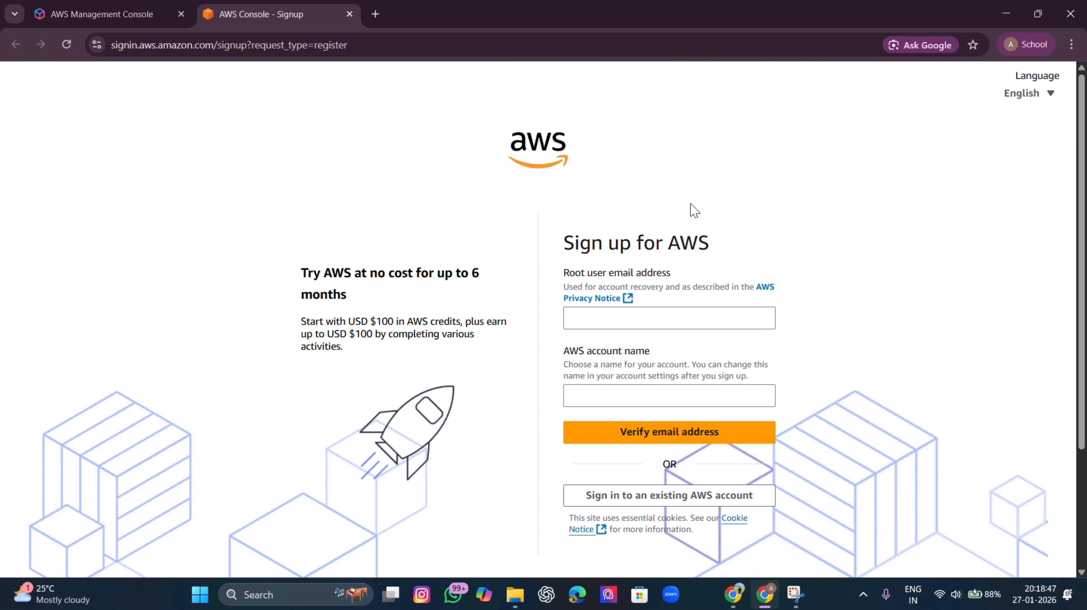
pyautogui.scroll(-3, 752, 222)
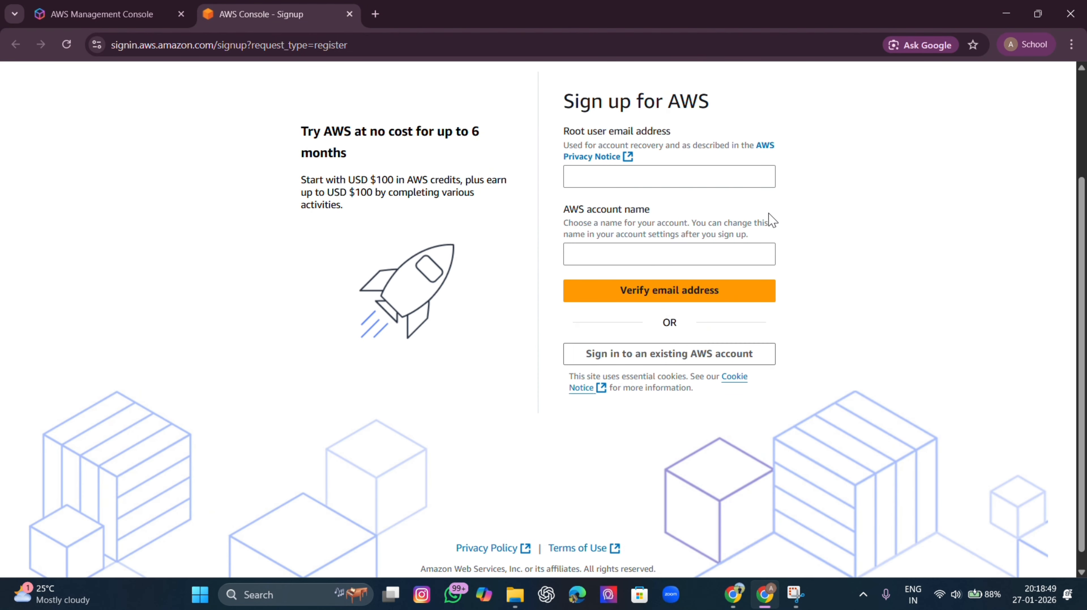
pyautogui.scroll(2, 799, 242)
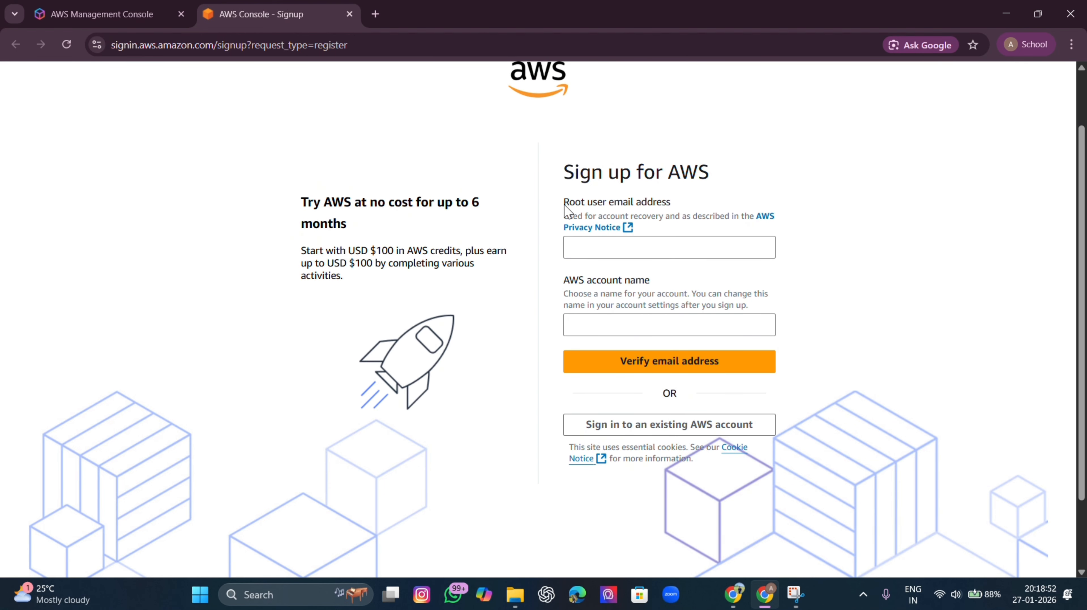
# Enter the root user email and an AWS account name, then request the verification code
pyautogui.click(639, 248)
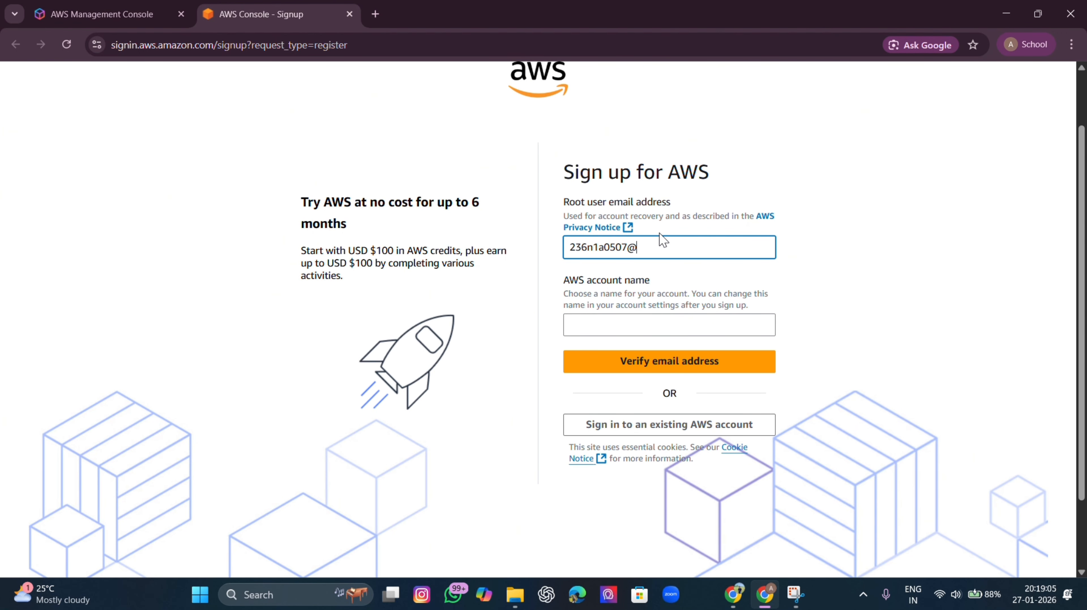
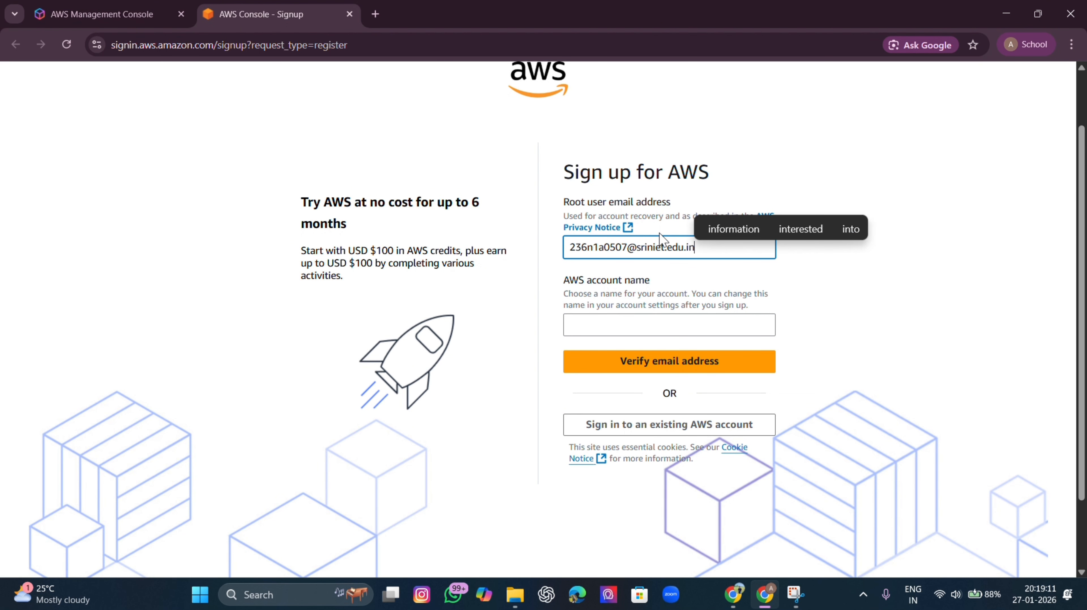
pyautogui.click(607, 327)
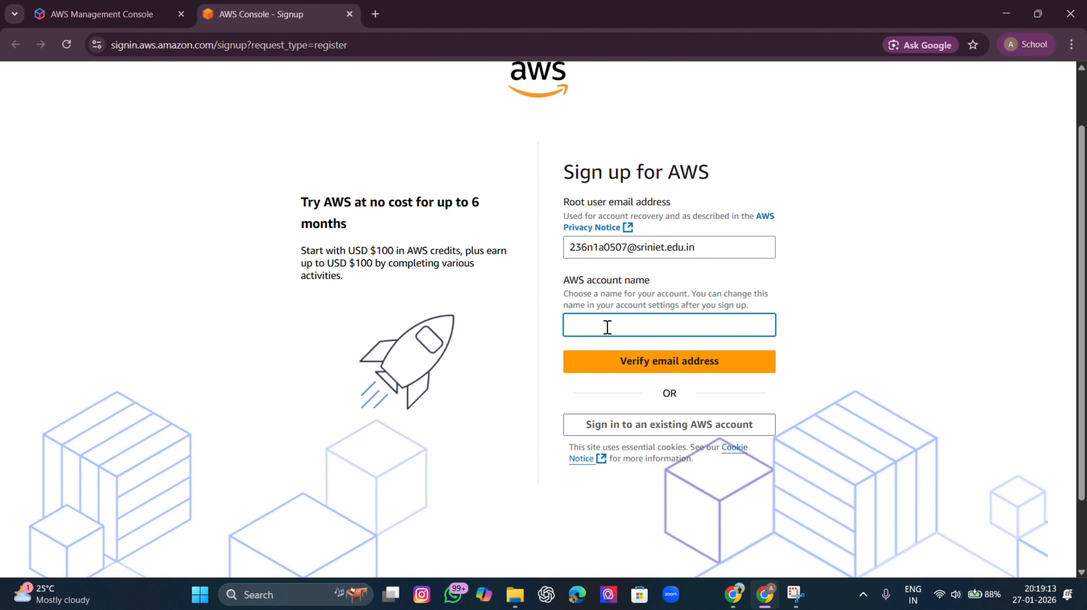
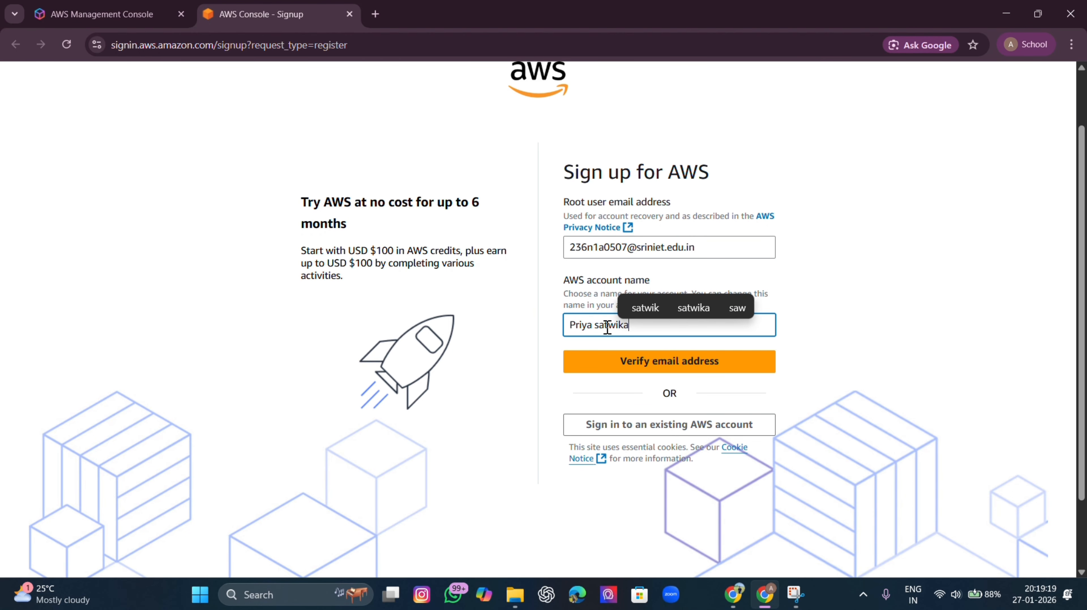
pyautogui.click(692, 360)
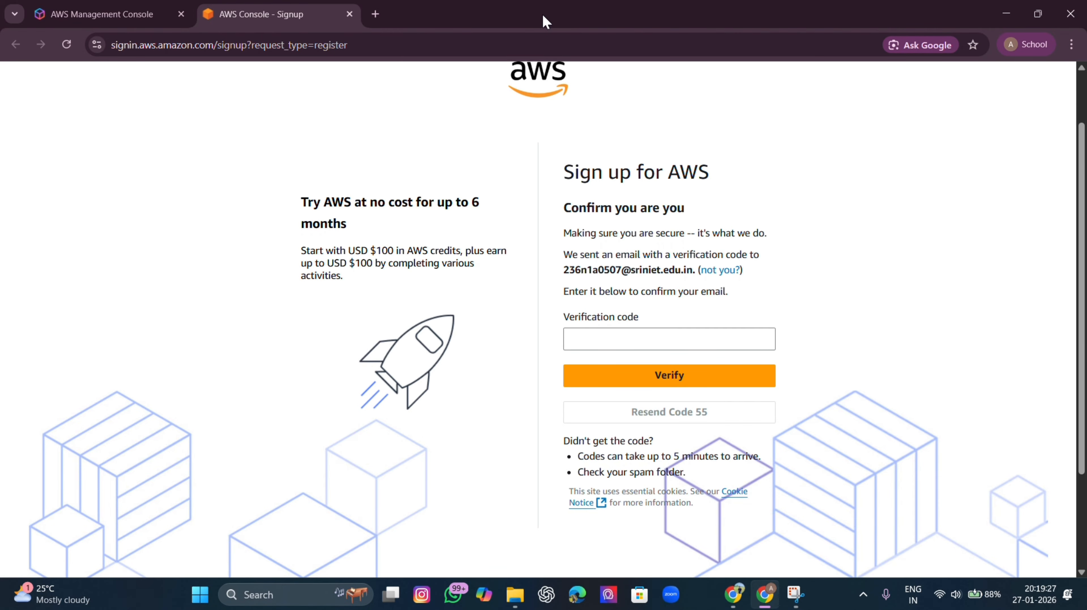
# Copy the code from the AWS 'Verify your email address' Gmail message and return to sign-up
pyautogui.click(375, 14)
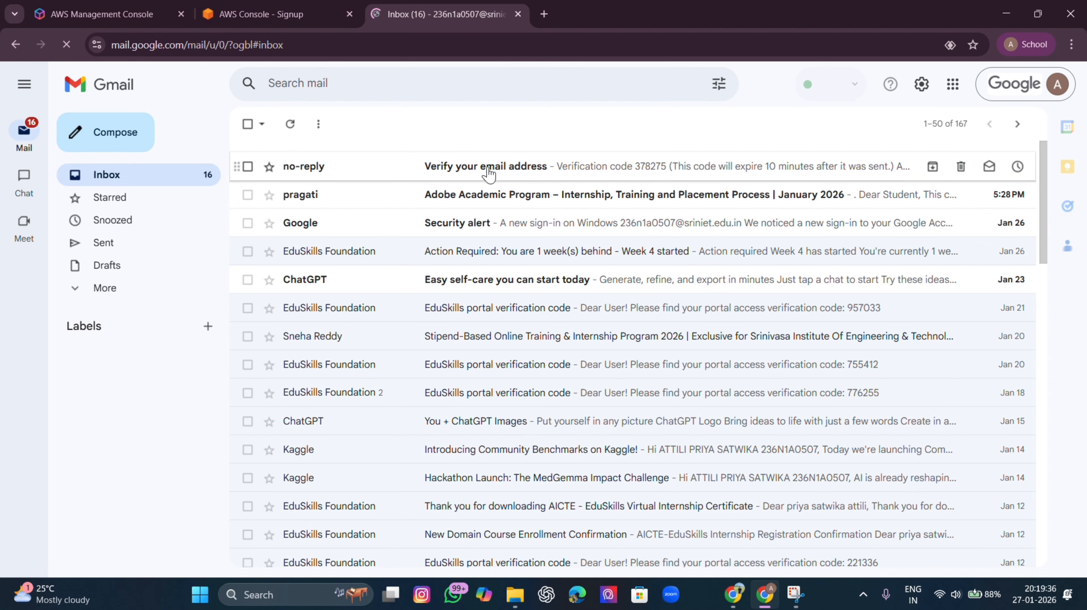
pyautogui.click(489, 173)
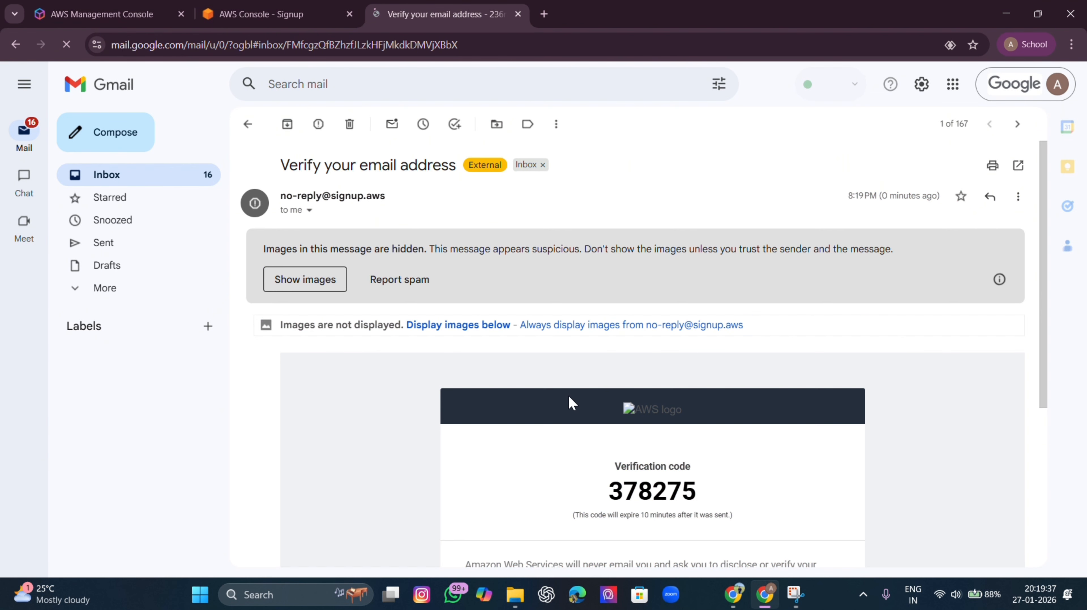
pyautogui.moveTo(608, 492); pyautogui.dragTo(717, 500)
pyautogui.hotkey('ctrl', 'c')
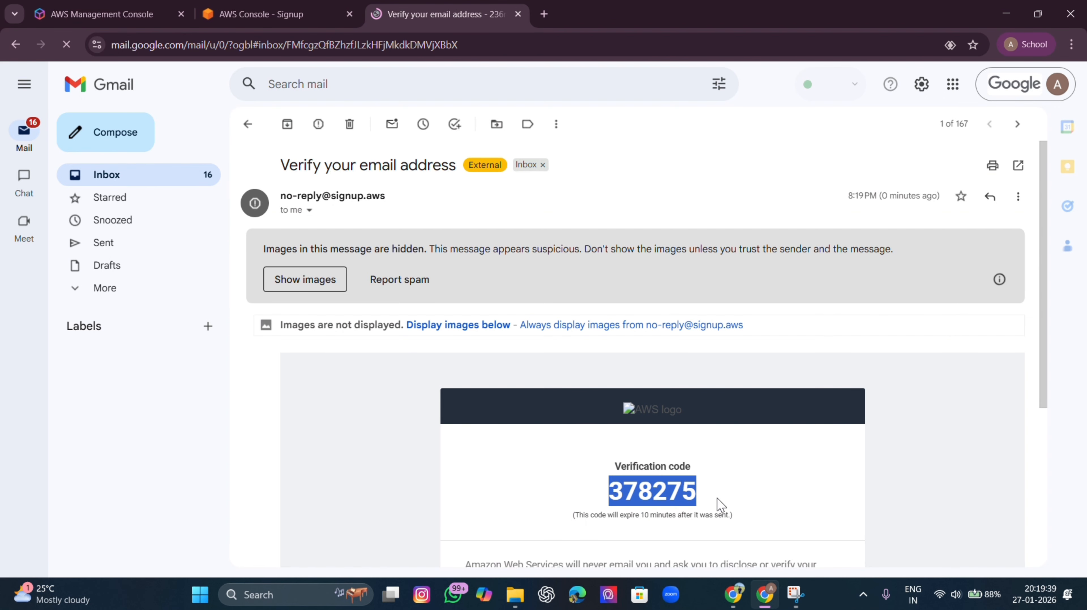
pyautogui.click(248, 13)
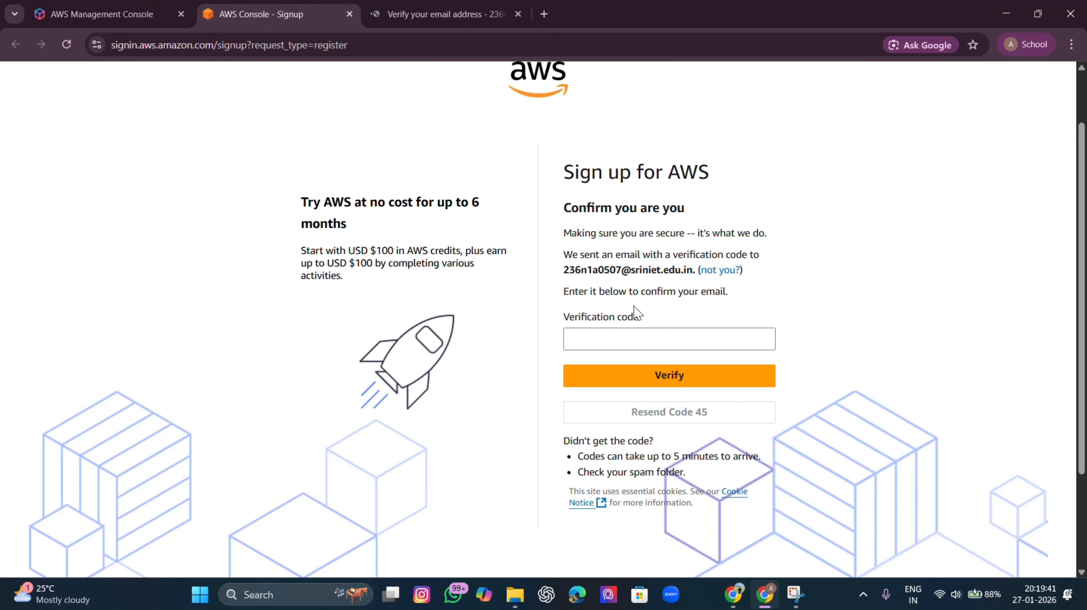
# Paste the copied verification code and submit it to verify the email
pyautogui.click(640, 336)
pyautogui.hotkey('ctrl', 'v')
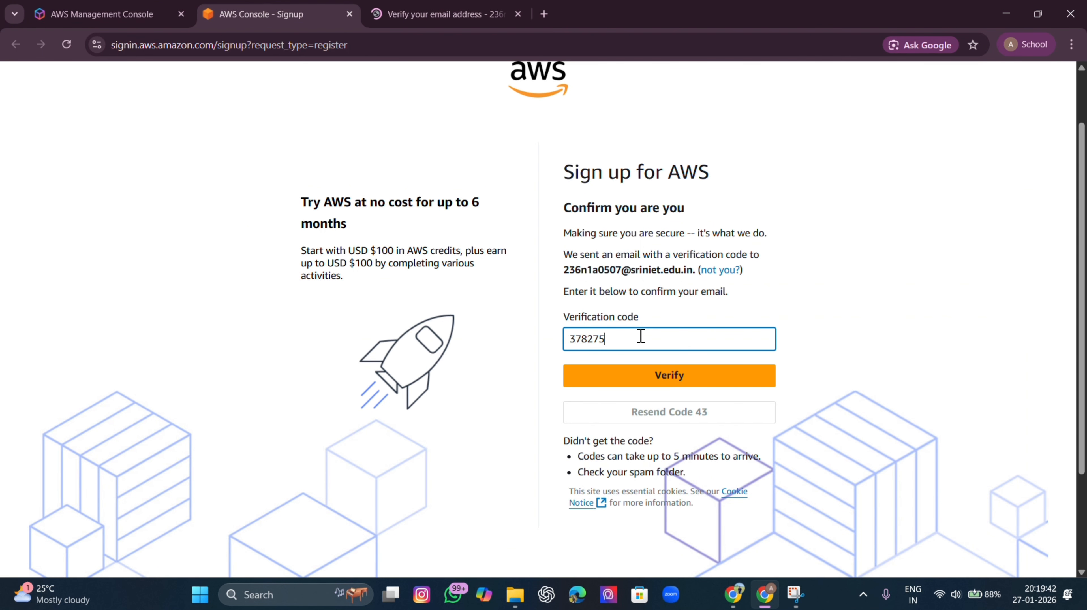
pyautogui.click(628, 376)
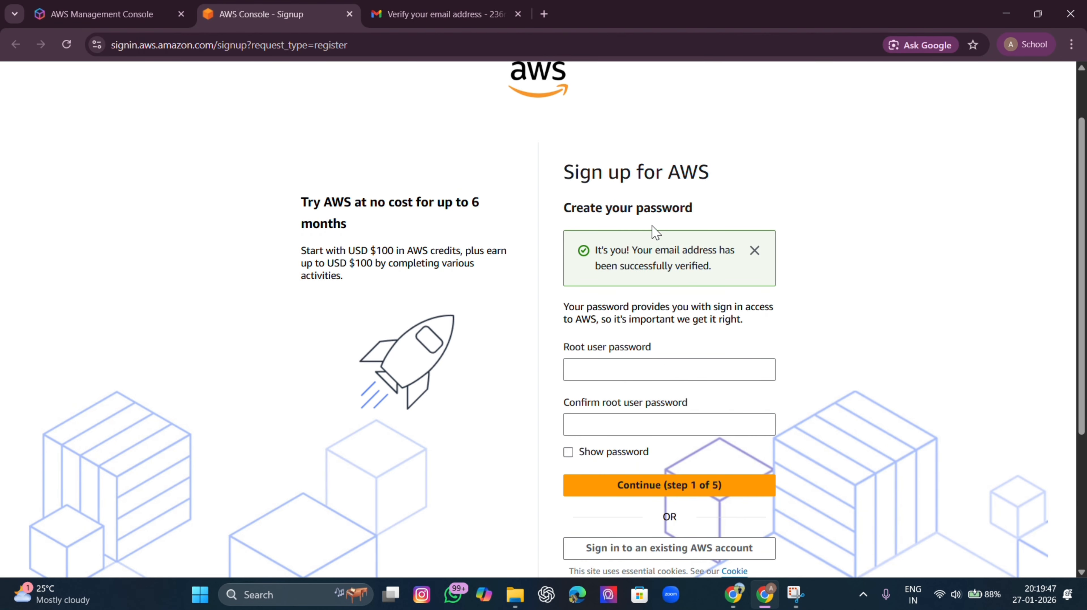
# Enter a root user password and the same password in the confirmation field
pyautogui.click(629, 369)
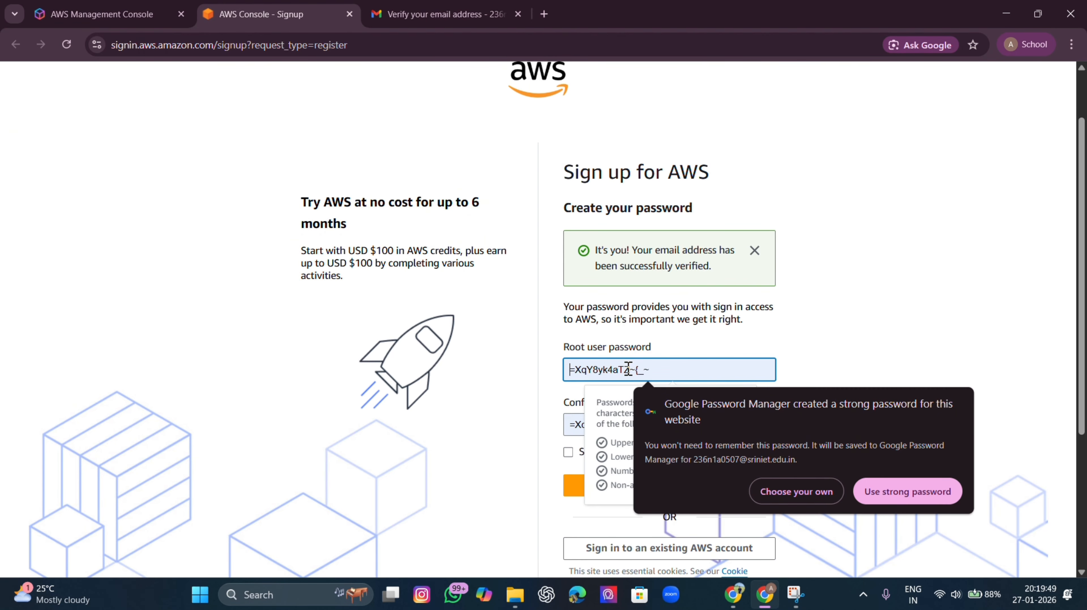
pyautogui.write('Aa')
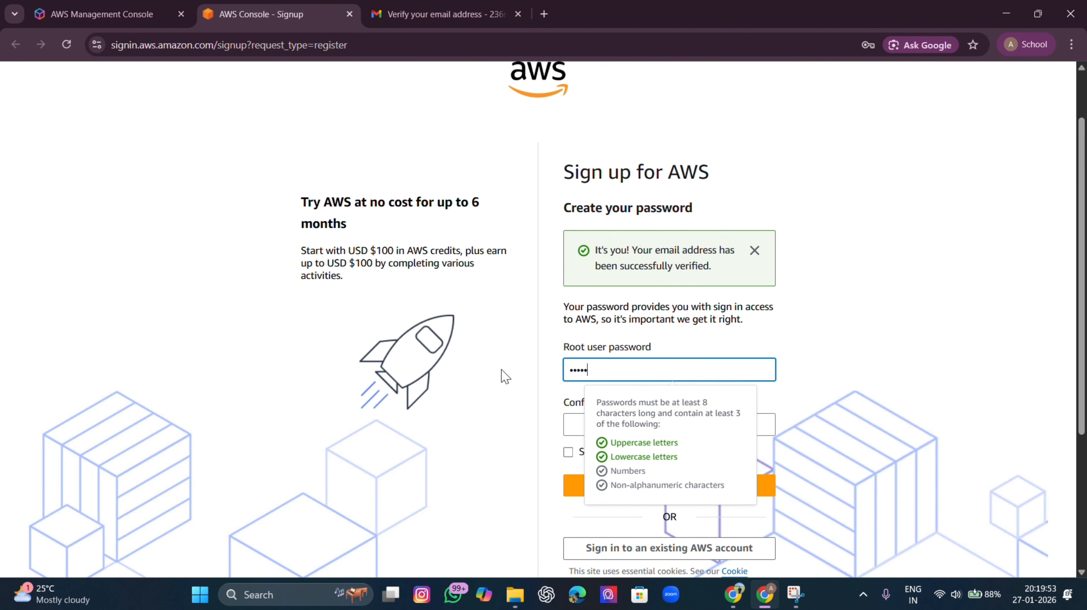
pyautogui.hotkey('ctrl', 'a')
pyautogui.press('BackSpace')
pyautogui.write('A')
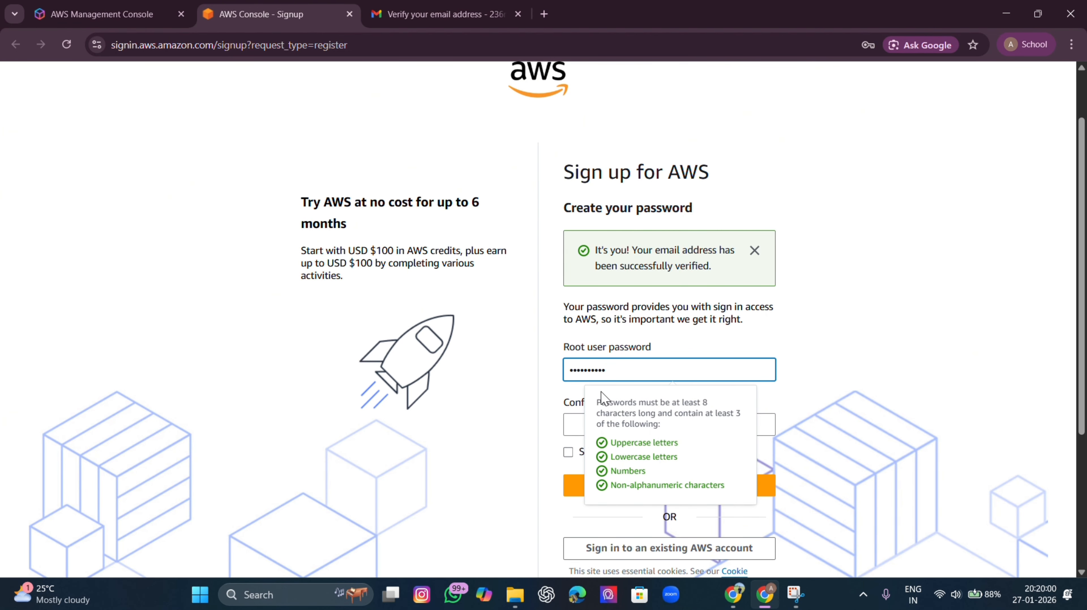
pyautogui.click(586, 427)
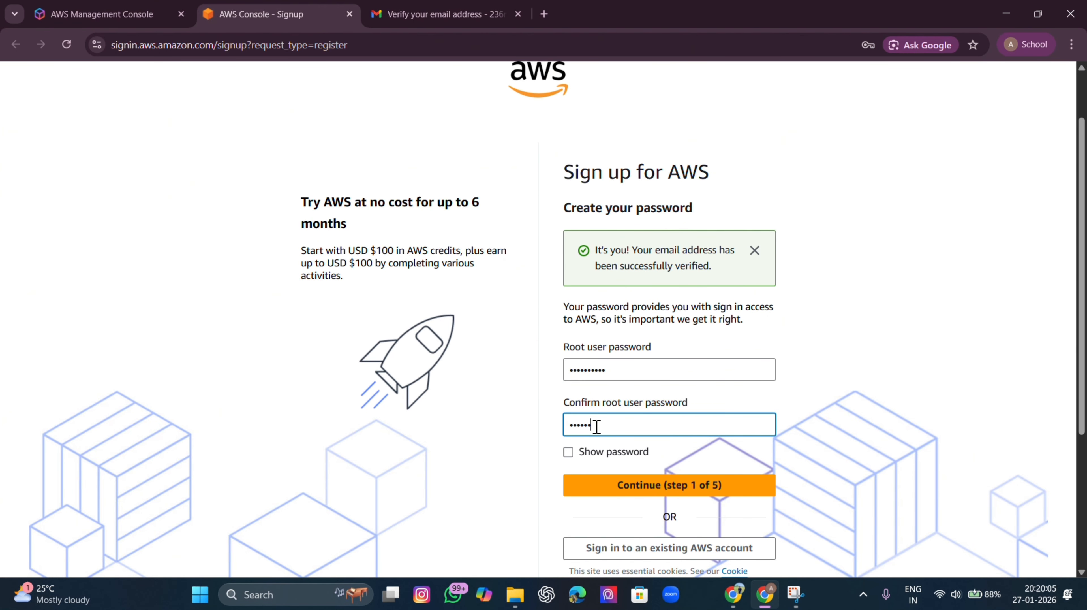
pyautogui.write('••••••••••')
# Submit the password and review the warning that it was publicly leaked
pyautogui.click(593, 485)
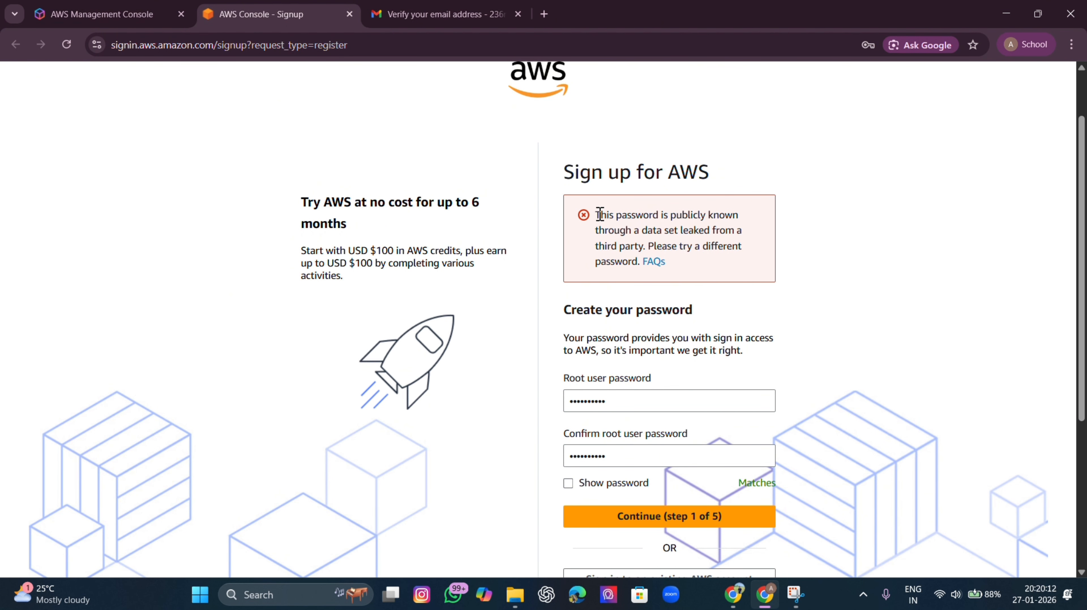
pyautogui.moveTo(600, 214); pyautogui.dragTo(795, 256)
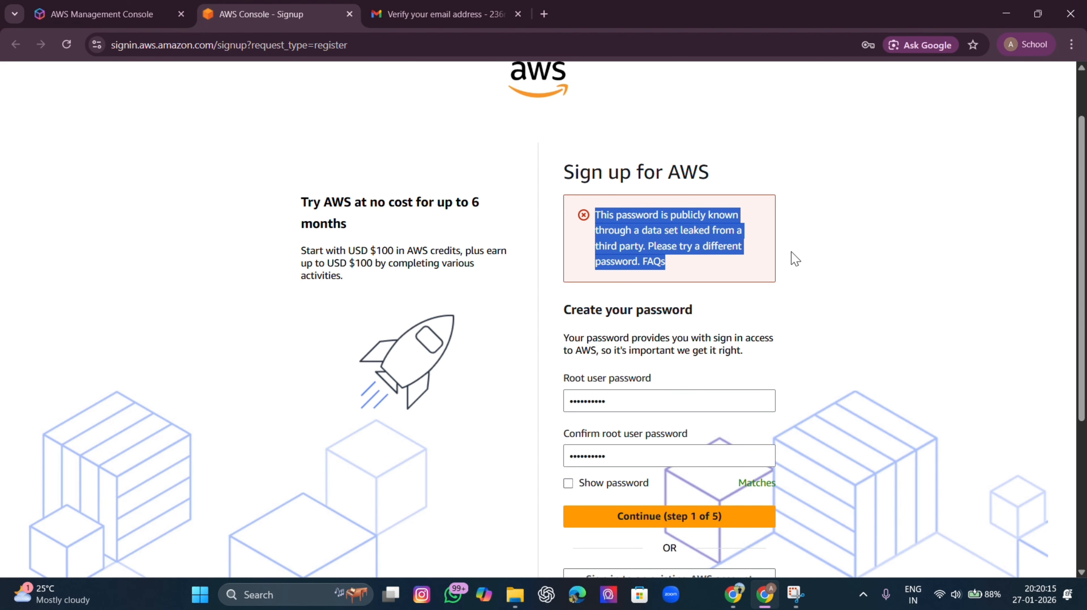
pyautogui.click(801, 257)
# Replace the root password and its confirmation with a new matching one, then continue
pyautogui.moveTo(648, 395); pyautogui.dragTo(527, 396)
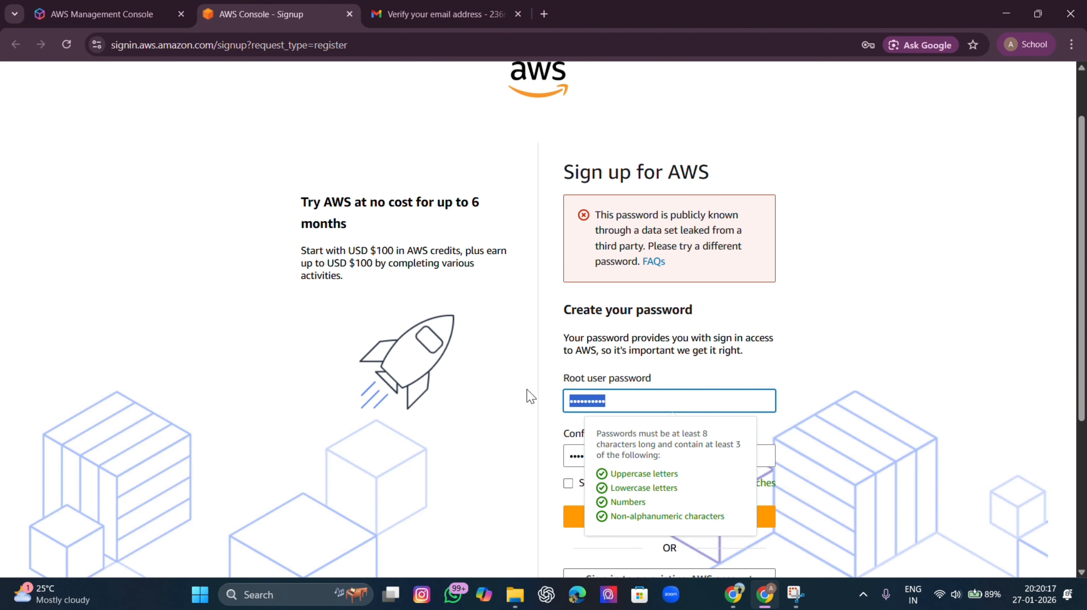
pyautogui.write('A')
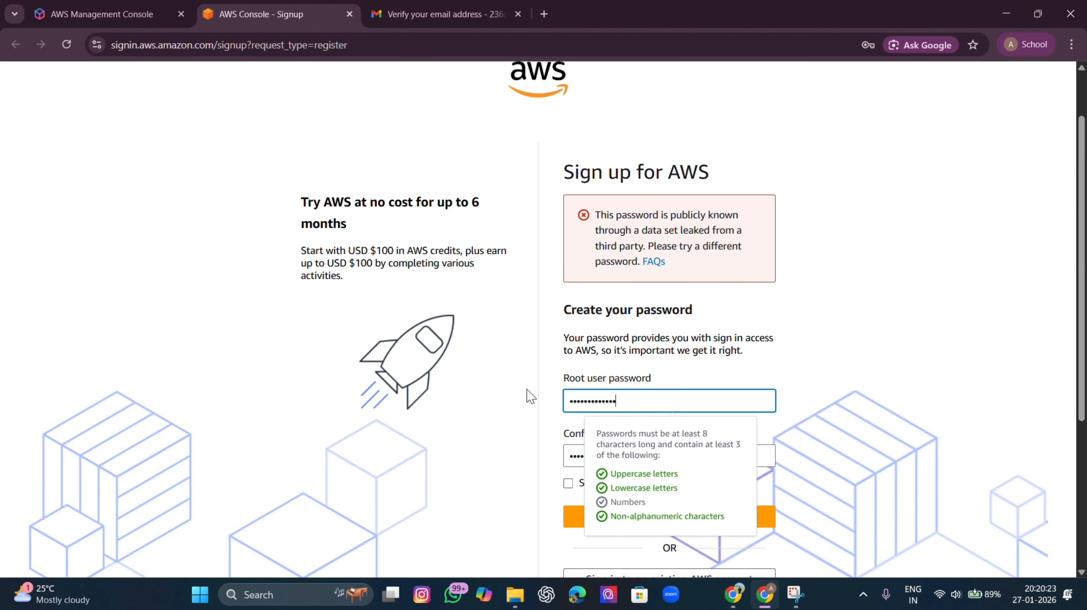
pyautogui.click(542, 404)
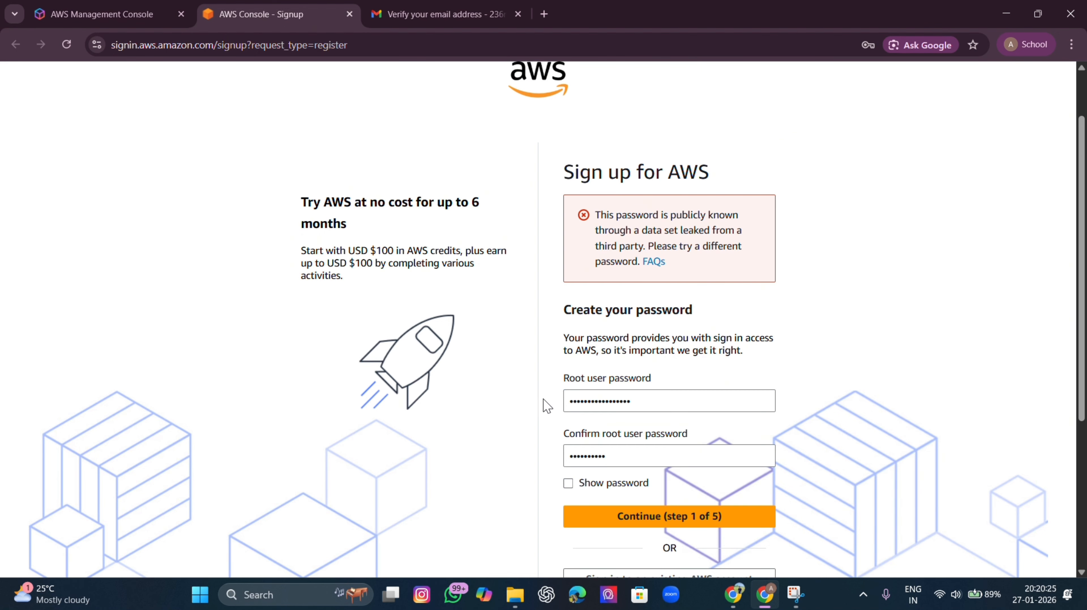
pyautogui.moveTo(633, 454); pyautogui.dragTo(575, 456)
pyautogui.press('BackSpace')
pyautogui.press('BackSpace')
pyautogui.press('BackSpace')
pyautogui.press('BackSpace')
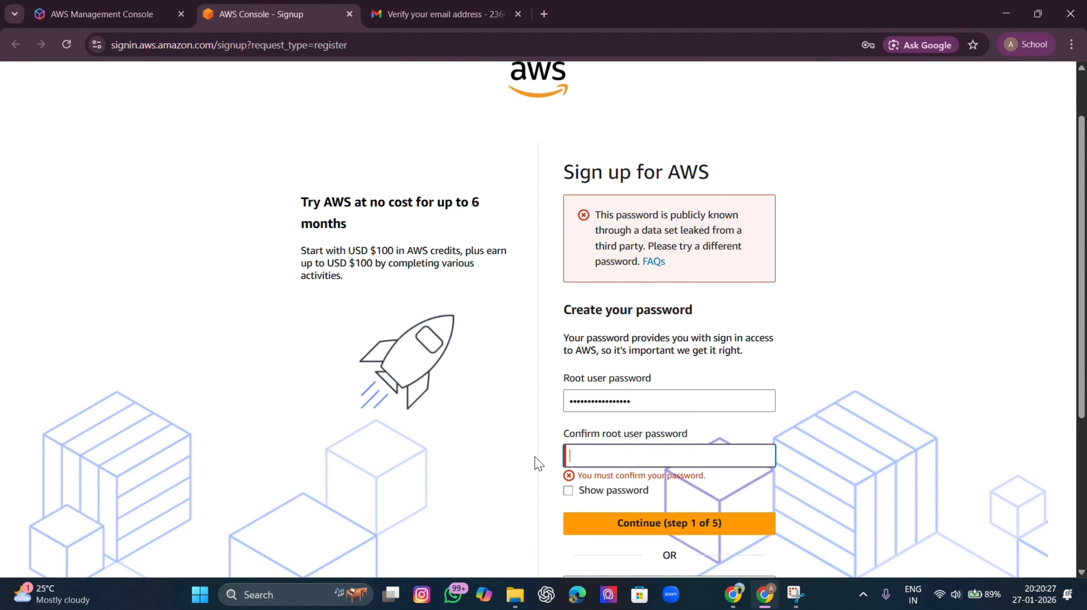
pyautogui.write('a')
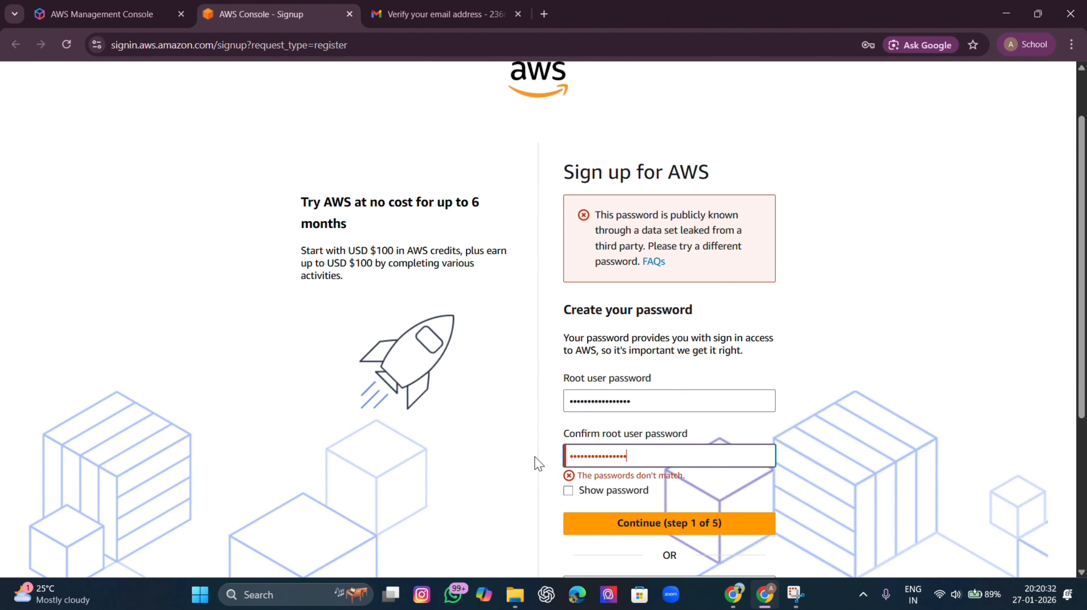
pyautogui.write('a')
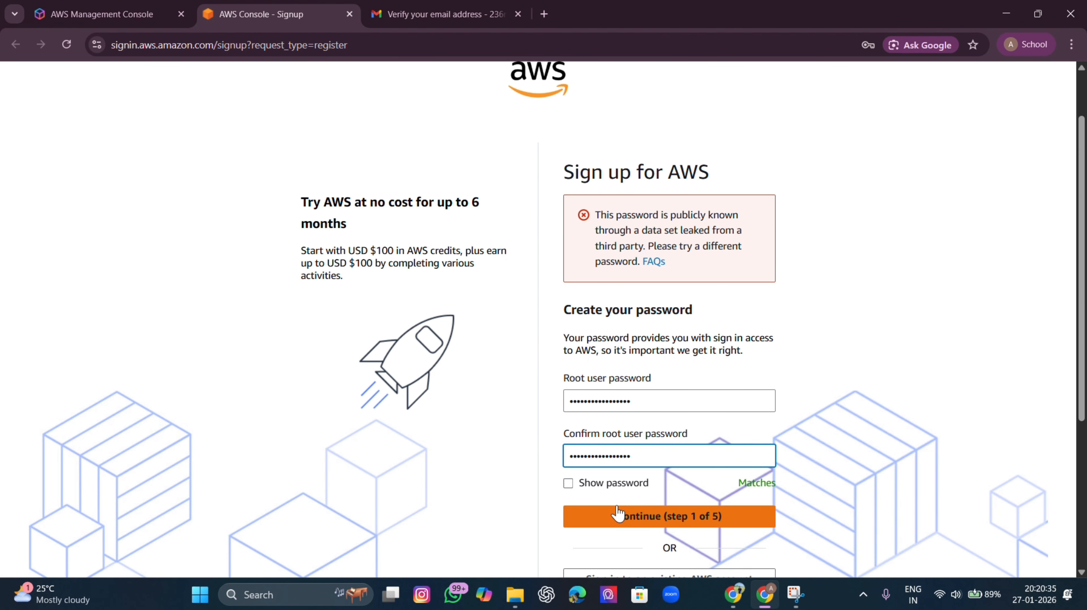
pyautogui.click(617, 514)
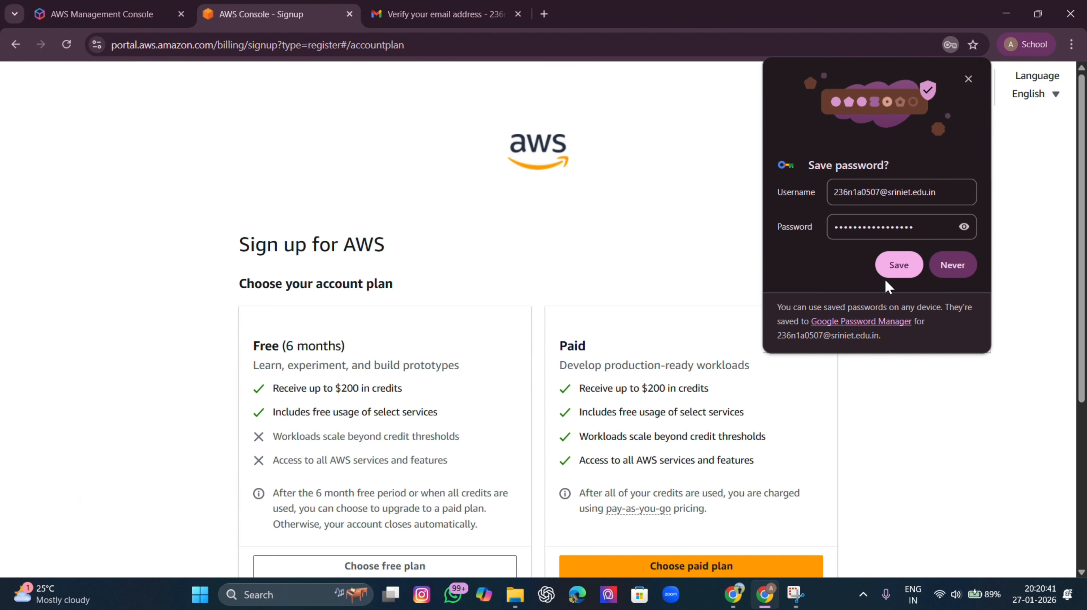
# Decline Chrome's password save and pick an account plan via Choose plan
pyautogui.click(948, 276)
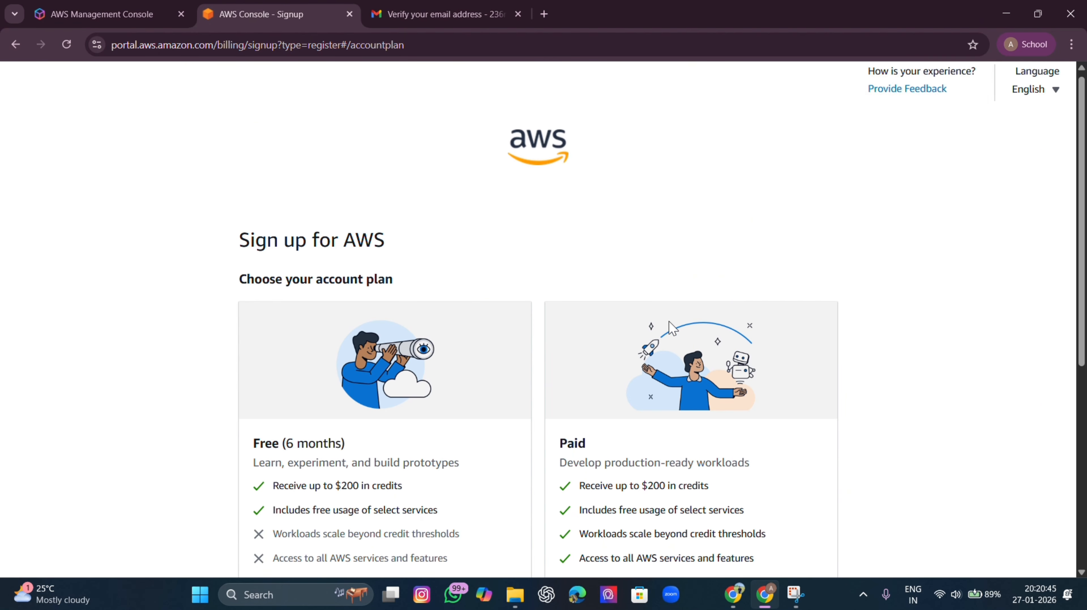
pyautogui.scroll(-3, 595, 323)
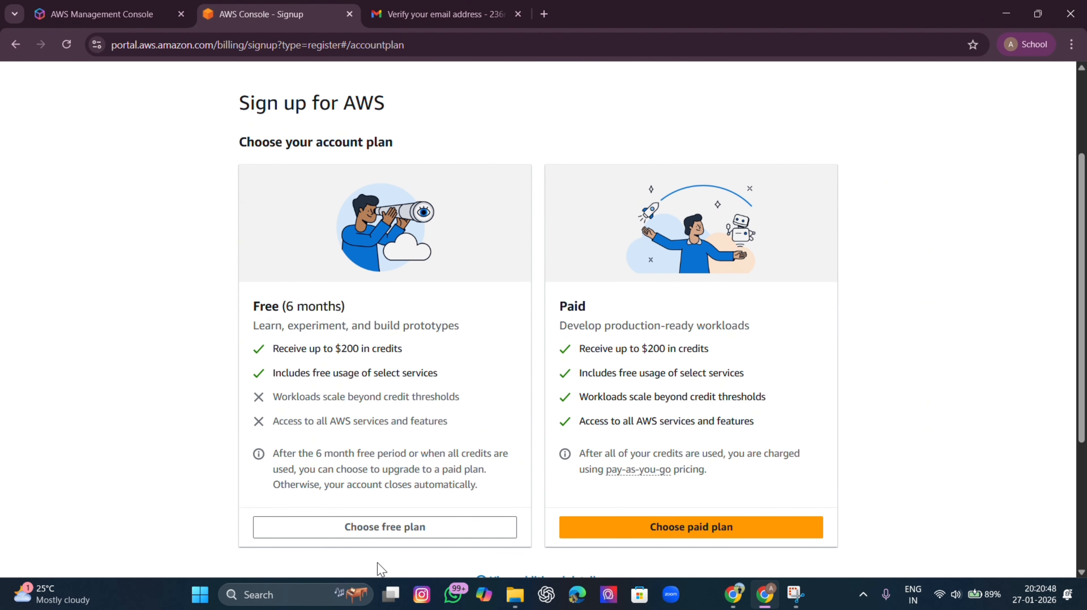
pyautogui.click(405, 532)
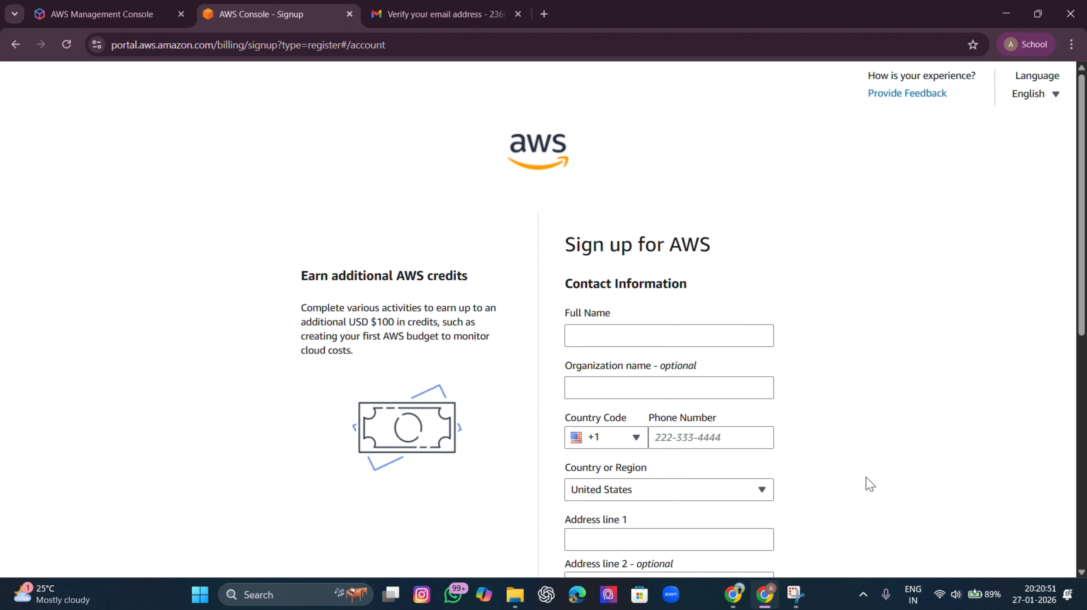
# Enter the contact's full name in the Full Name field
pyautogui.click(637, 334)
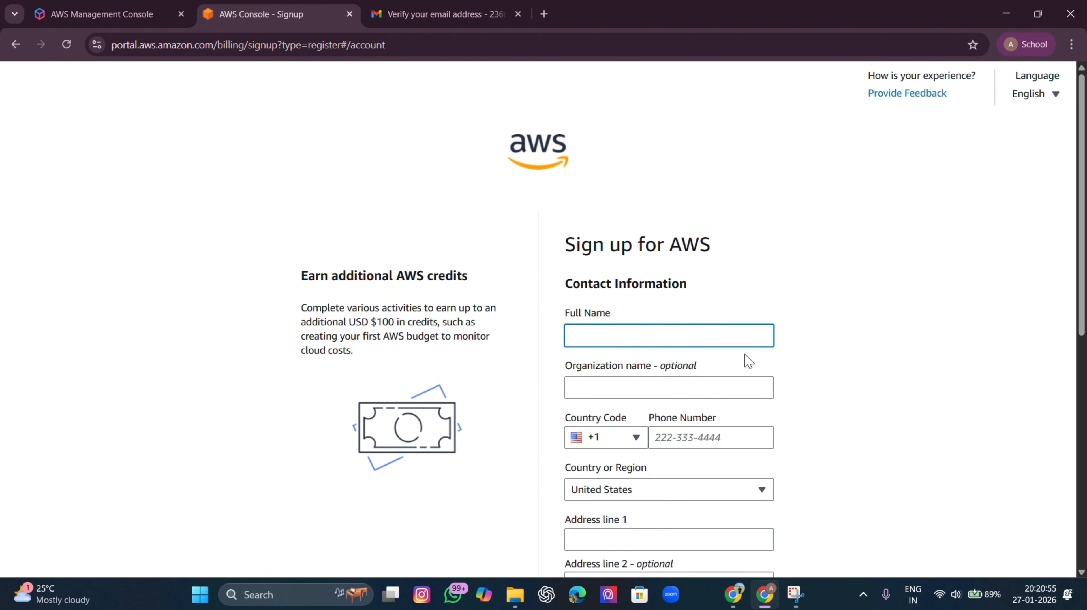
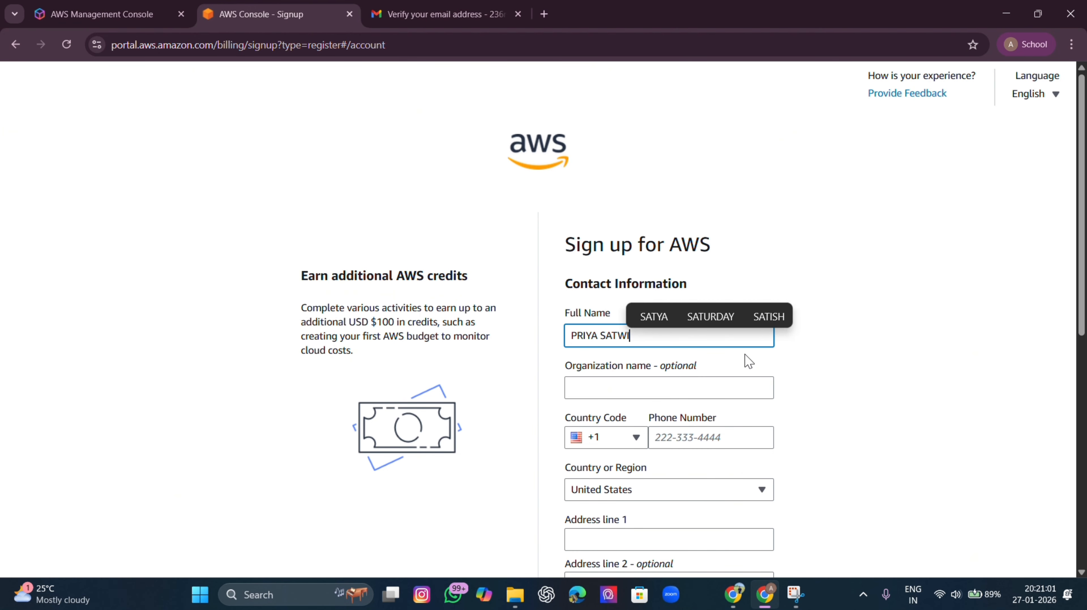
pyautogui.click(860, 340)
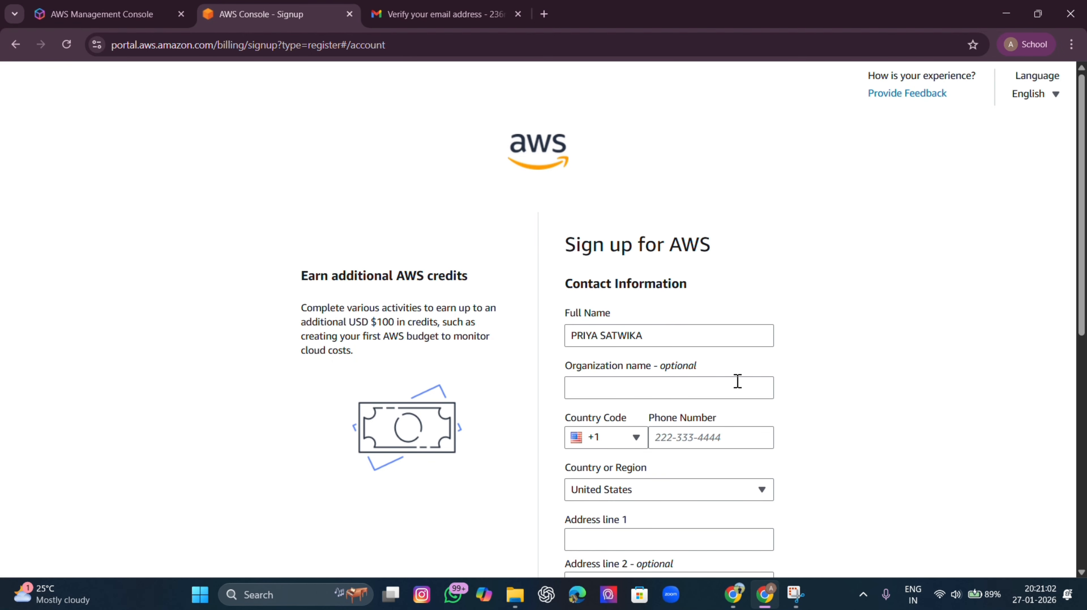
pyautogui.scroll(-1, 726, 385)
# Set the phone country code to India (+91) and begin entering the phone number
pyautogui.click(636, 367)
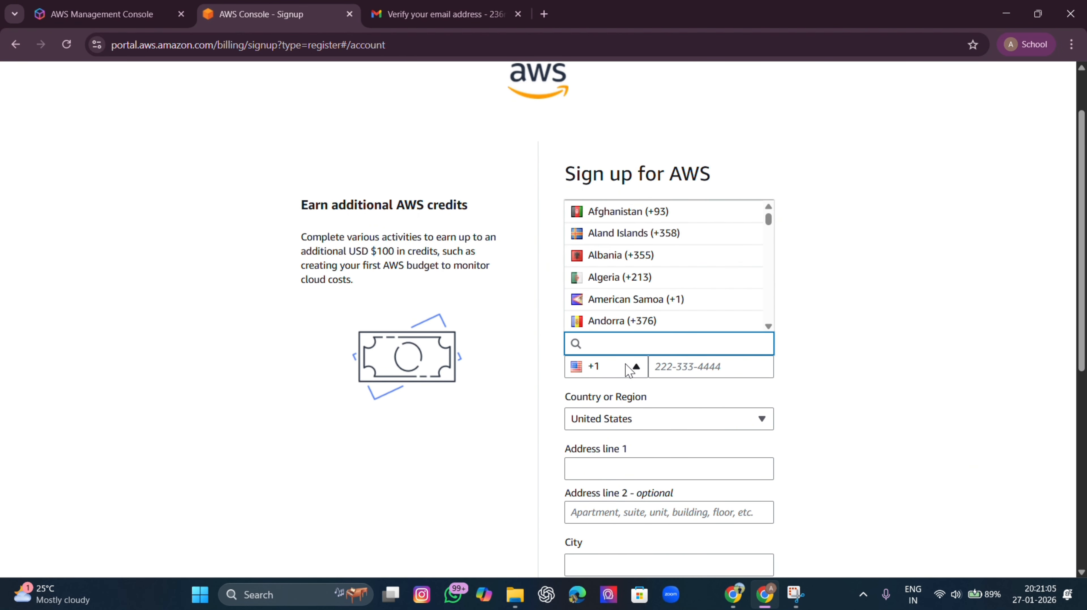
pyautogui.write('IN')
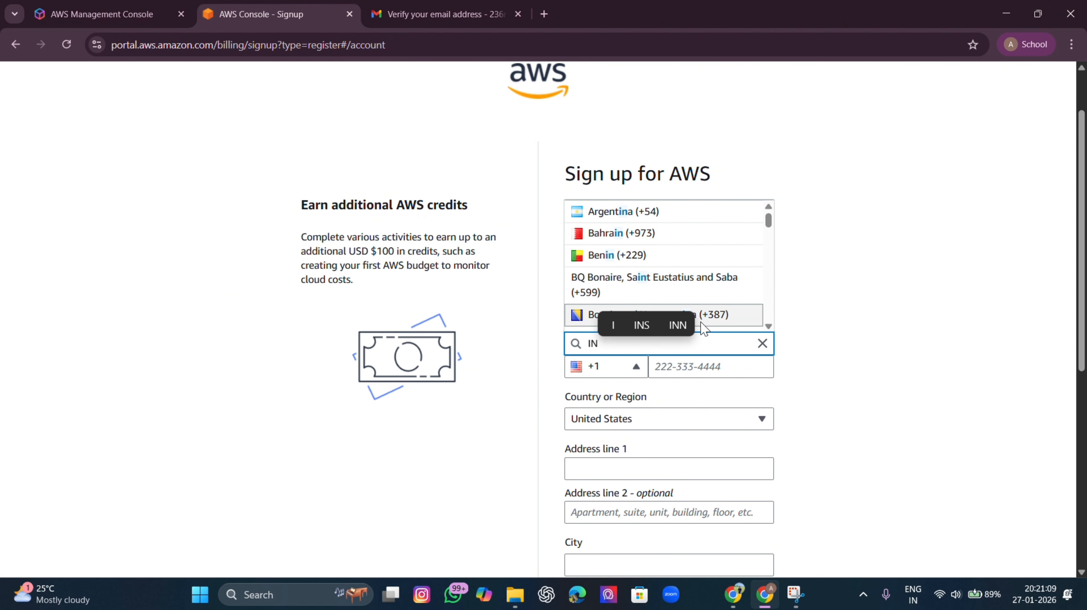
pyautogui.press('BackSpace')
pyautogui.press('BackSpace')
pyautogui.write('91')
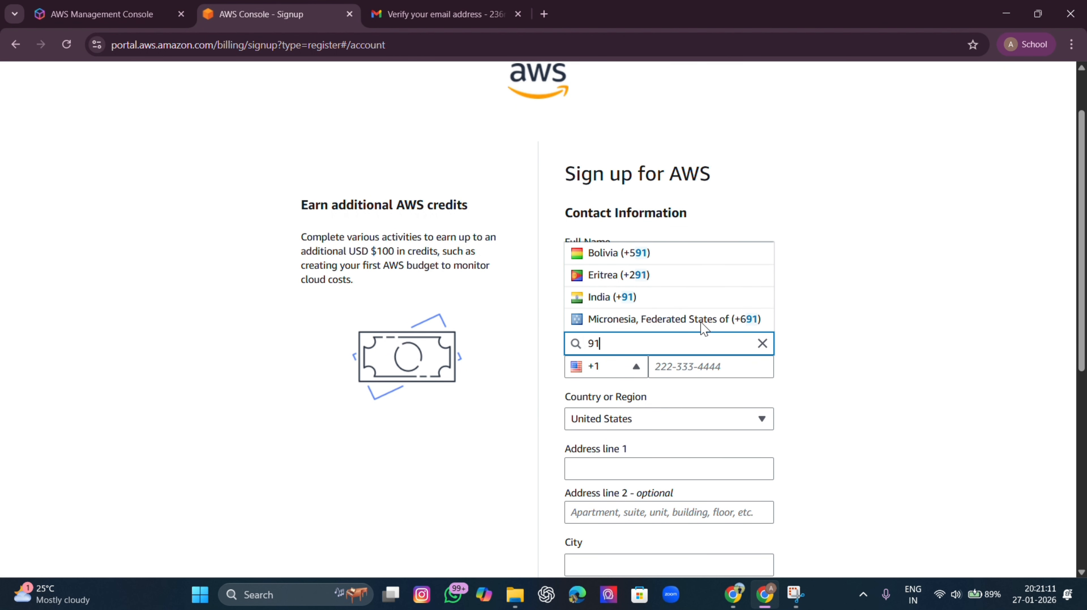
pyautogui.click(653, 296)
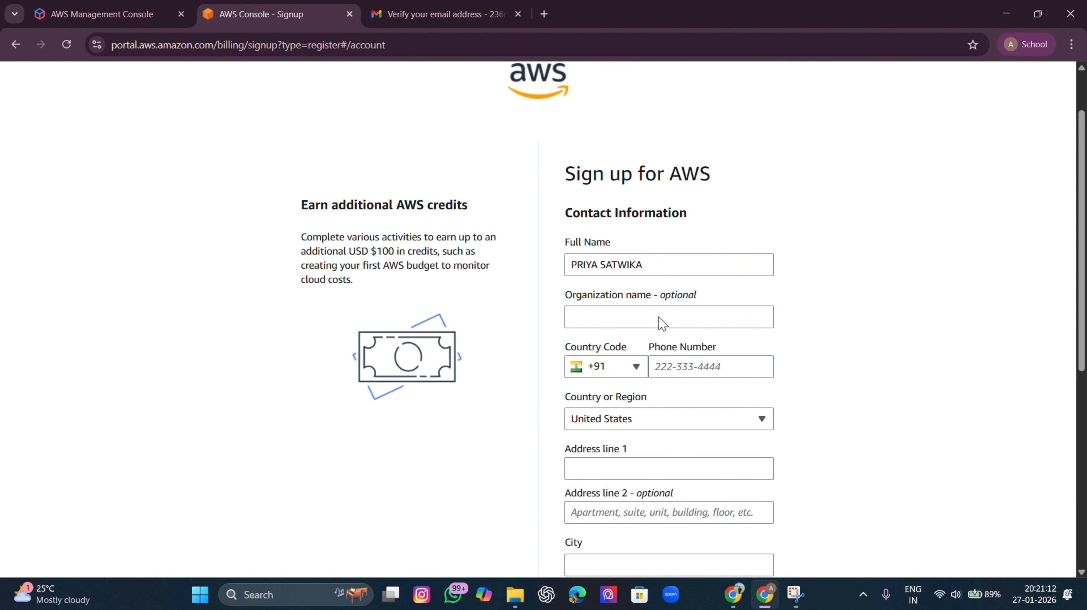
pyautogui.click(685, 367)
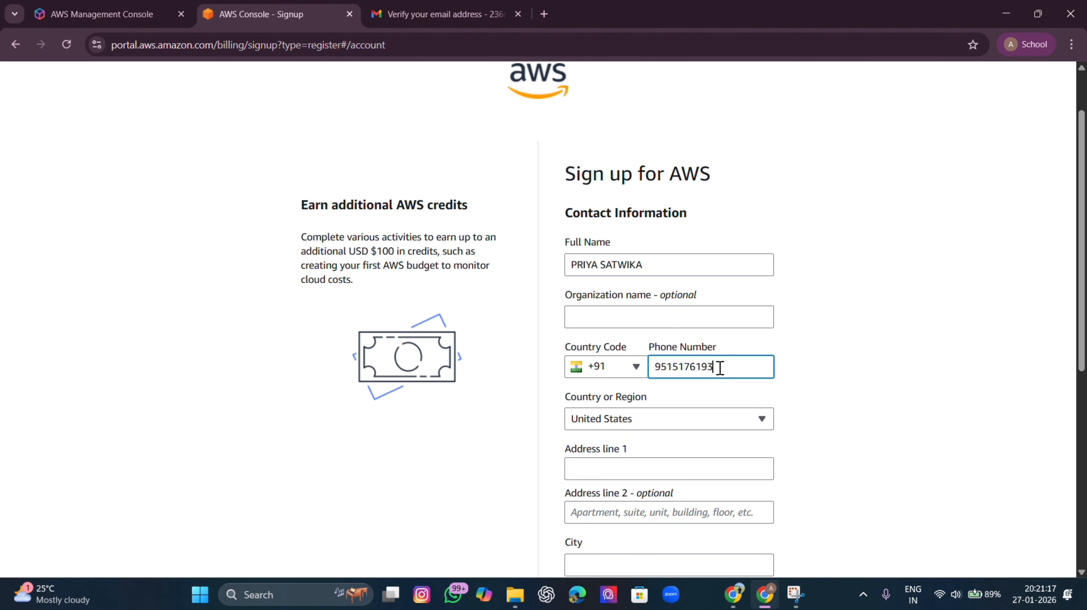
# Select India as the country or region and fill in the address fields
pyautogui.scroll(-1, 720, 368)
pyautogui.click(680, 352)
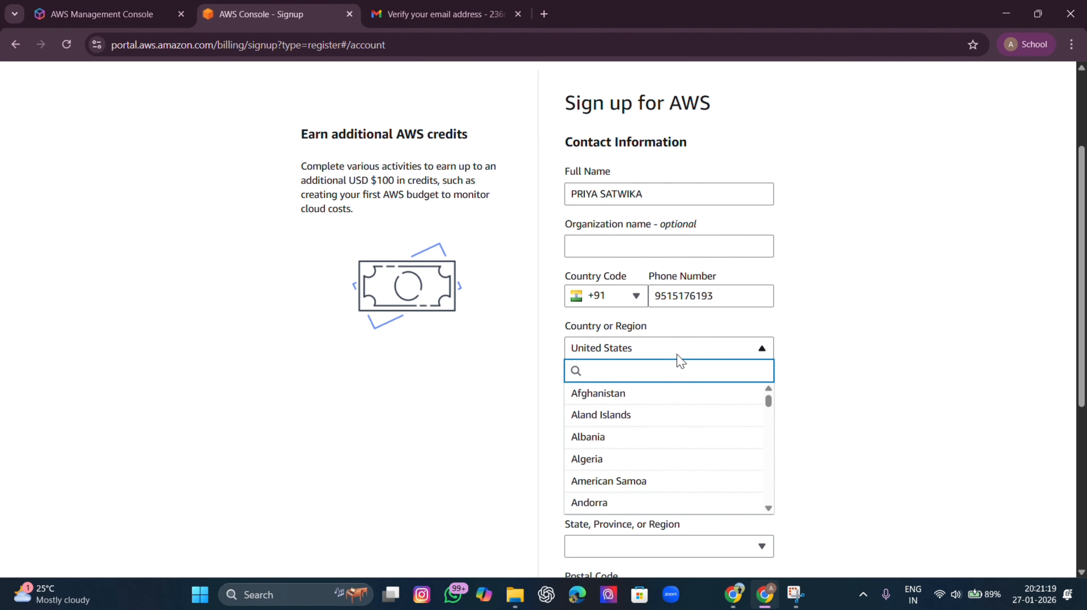
pyautogui.write('IN')
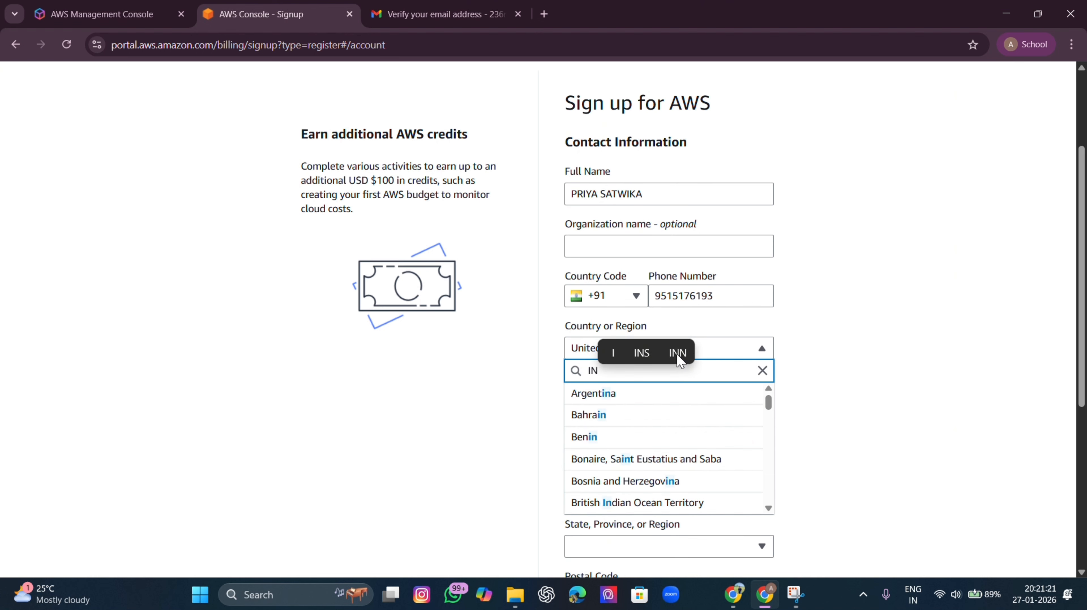
pyautogui.write('D')
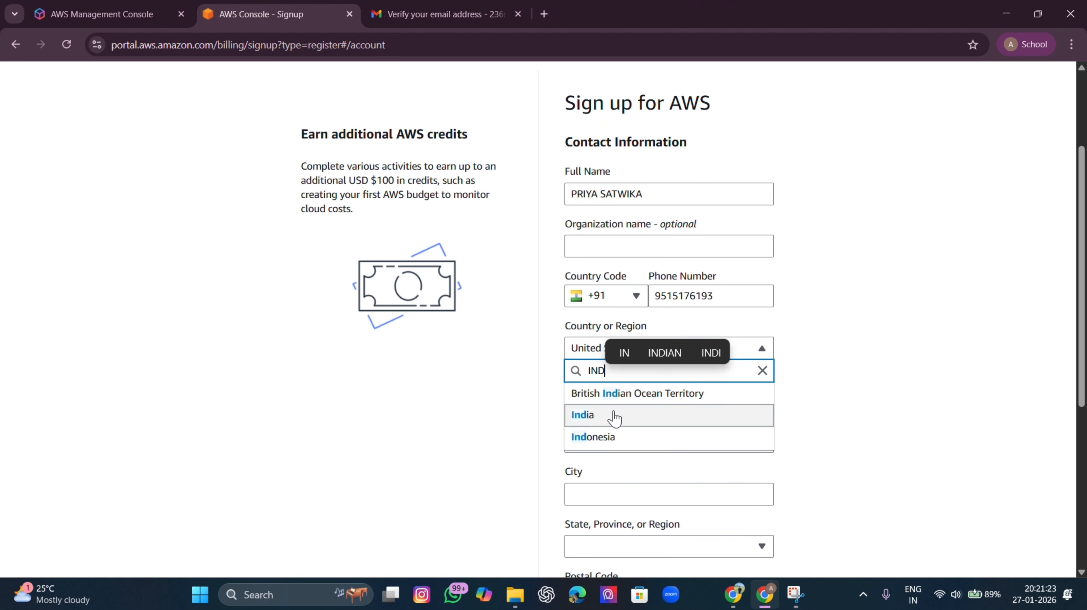
pyautogui.click(615, 417)
pyautogui.click(620, 396)
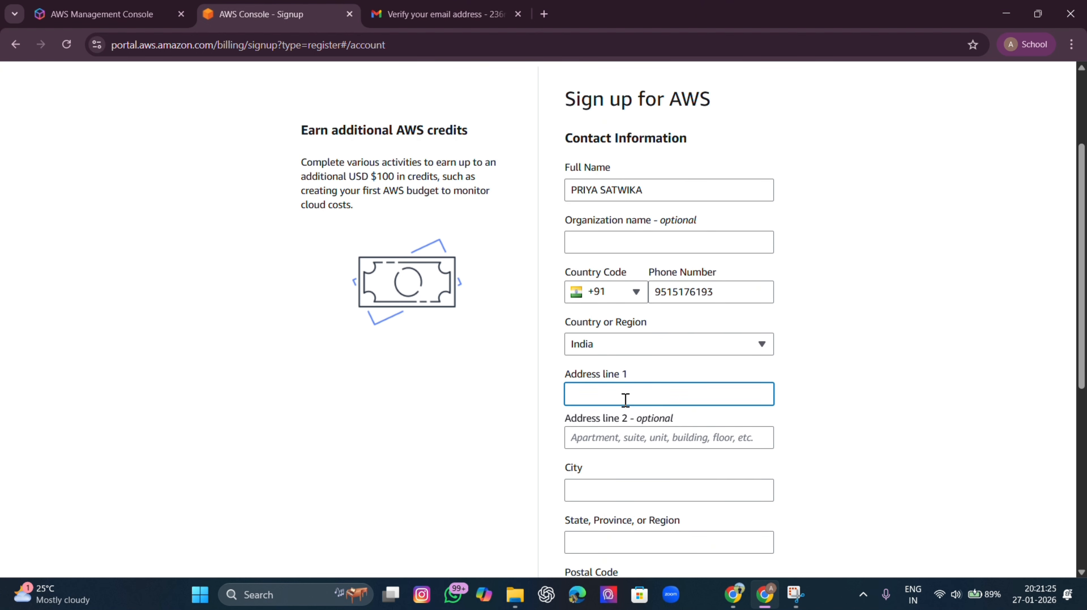
pyautogui.scroll(-3, 626, 399)
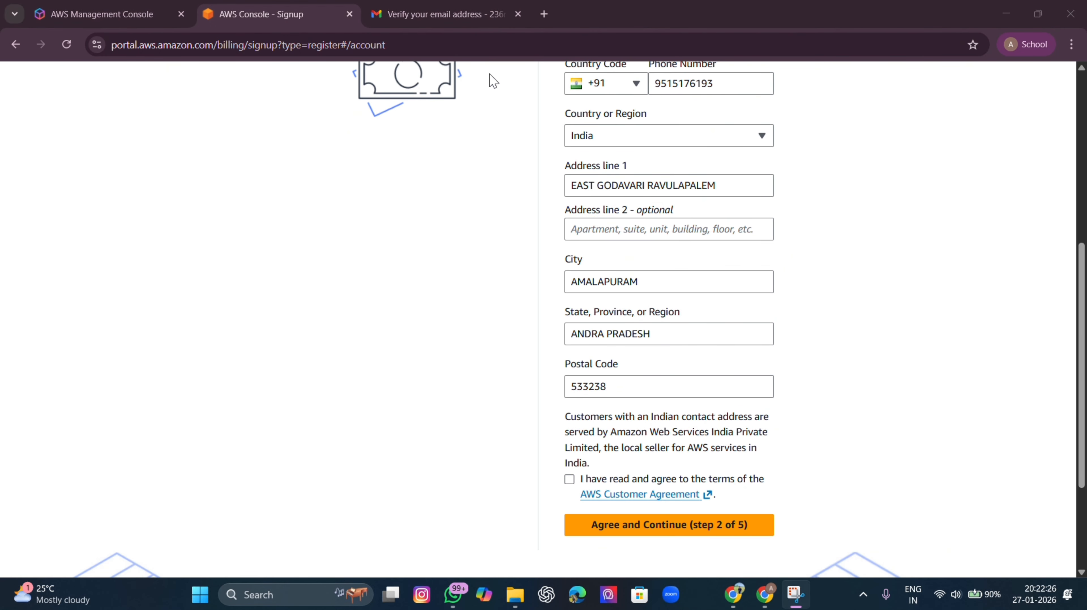
pyautogui.scroll(3, 592, 206)
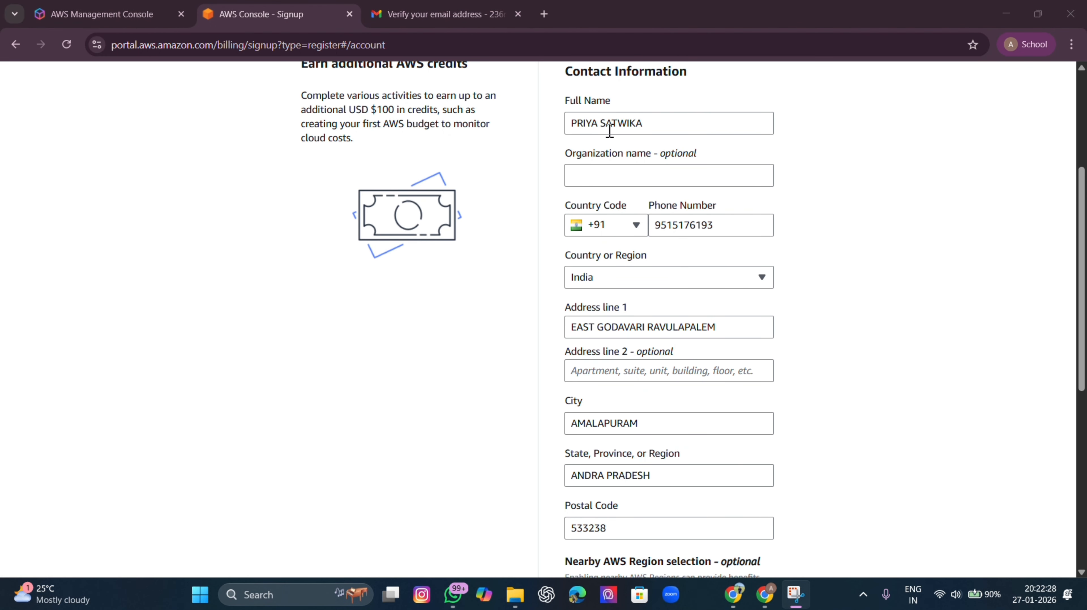
pyautogui.scroll(-3, 591, 236)
pyautogui.scroll(3, 655, 255)
pyautogui.scroll(2, 566, 138)
pyautogui.scroll(-3, 590, 204)
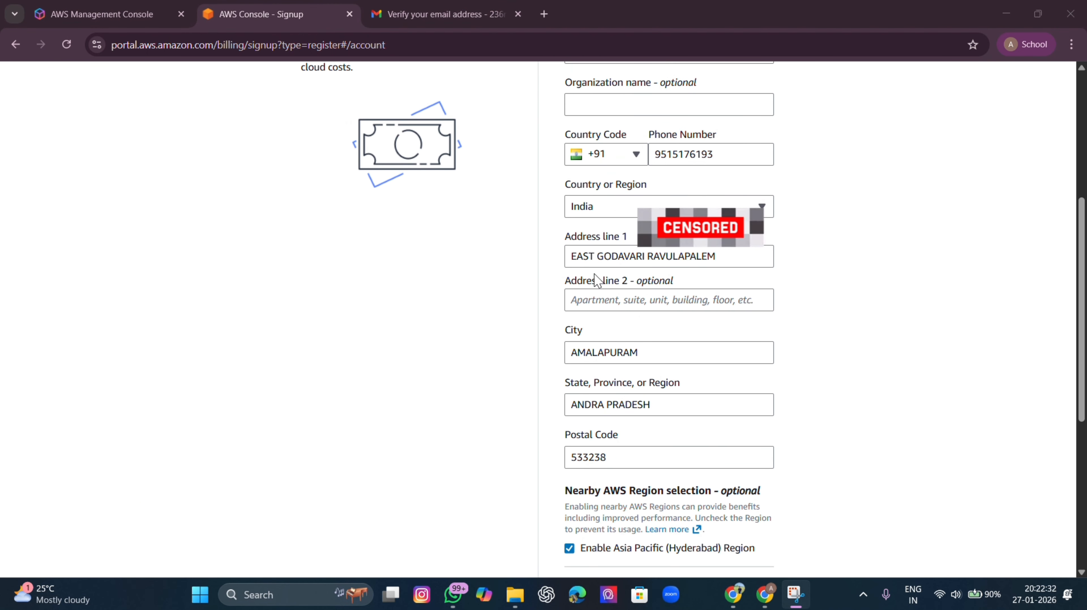
pyautogui.scroll(-3, 682, 344)
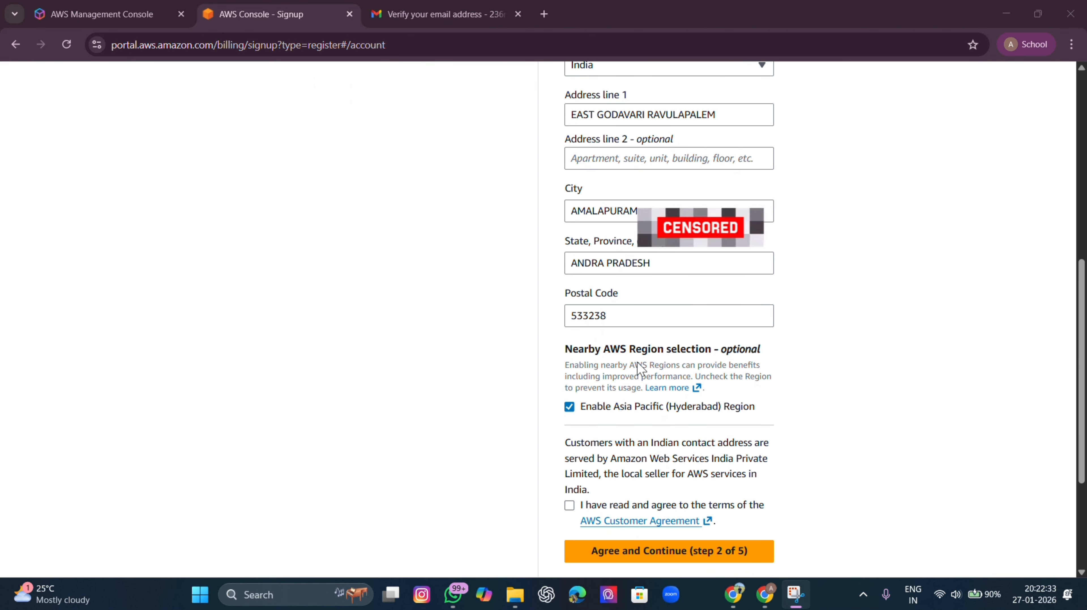
# Accept the AWS Customer Agreement, submit contact details, and decline Chrome's address save
pyautogui.click(569, 505)
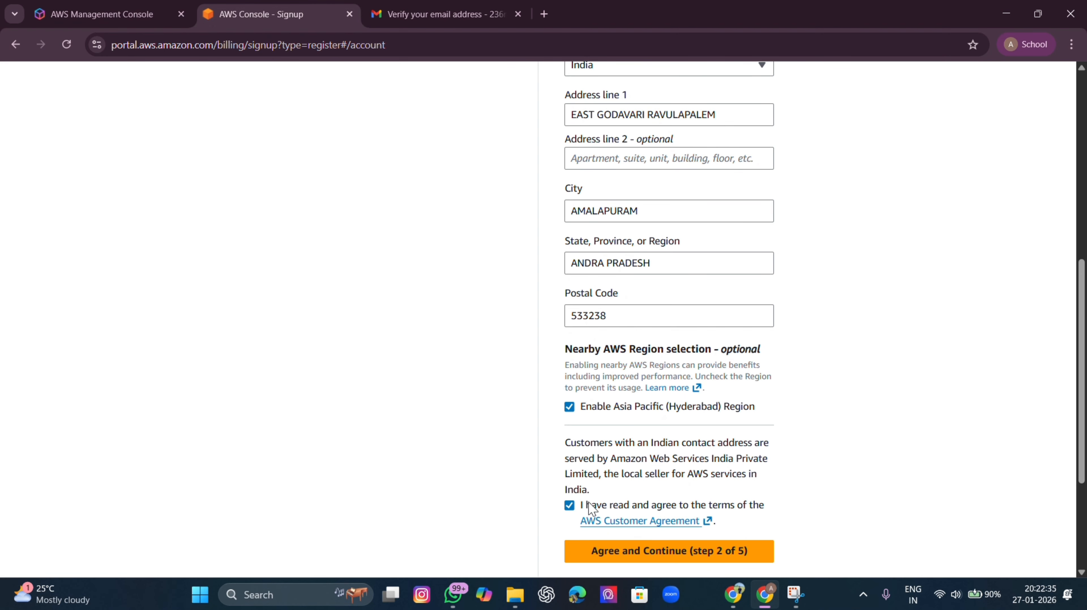
pyautogui.click(678, 554)
pyautogui.click(941, 307)
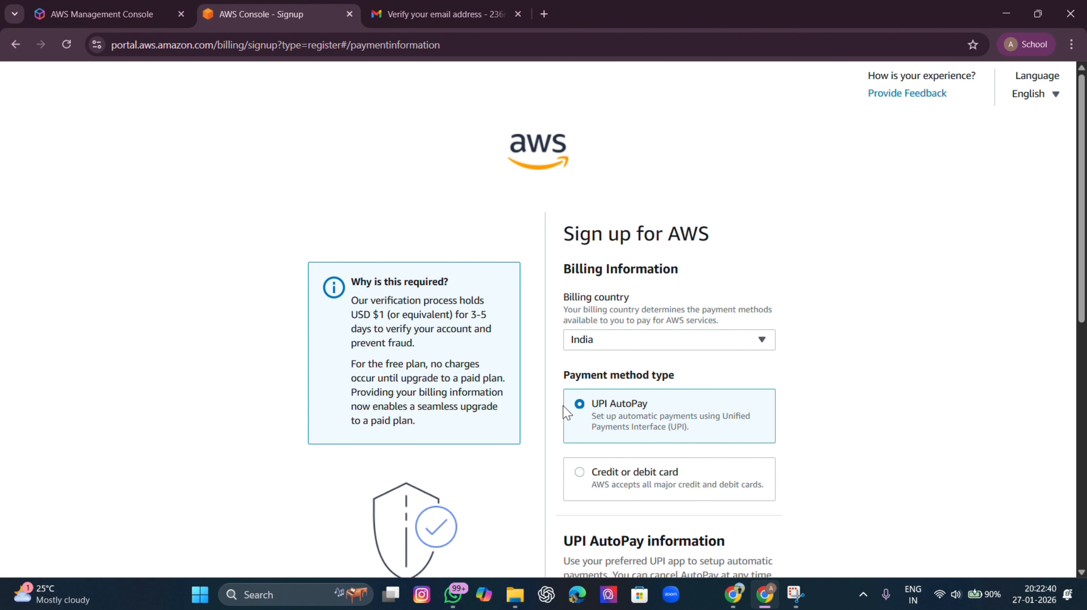
# Review the billing page, keeping UPI AutoPay as the payment method
pyautogui.scroll(-2, 675, 422)
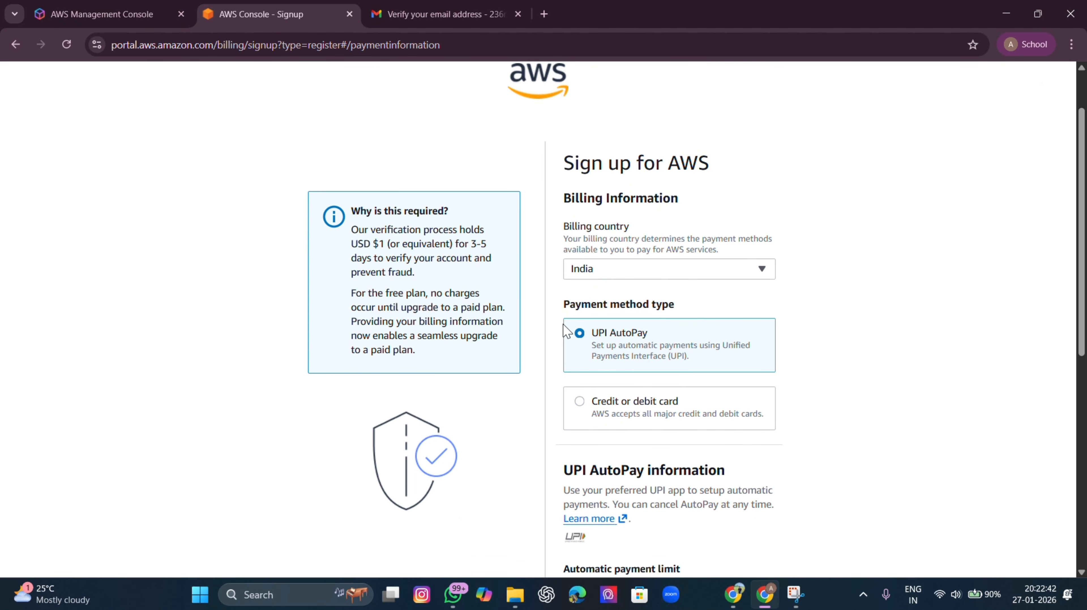
pyautogui.moveTo(564, 325); pyautogui.dragTo(685, 345)
pyautogui.click(906, 329)
pyautogui.scroll(-5, 638, 344)
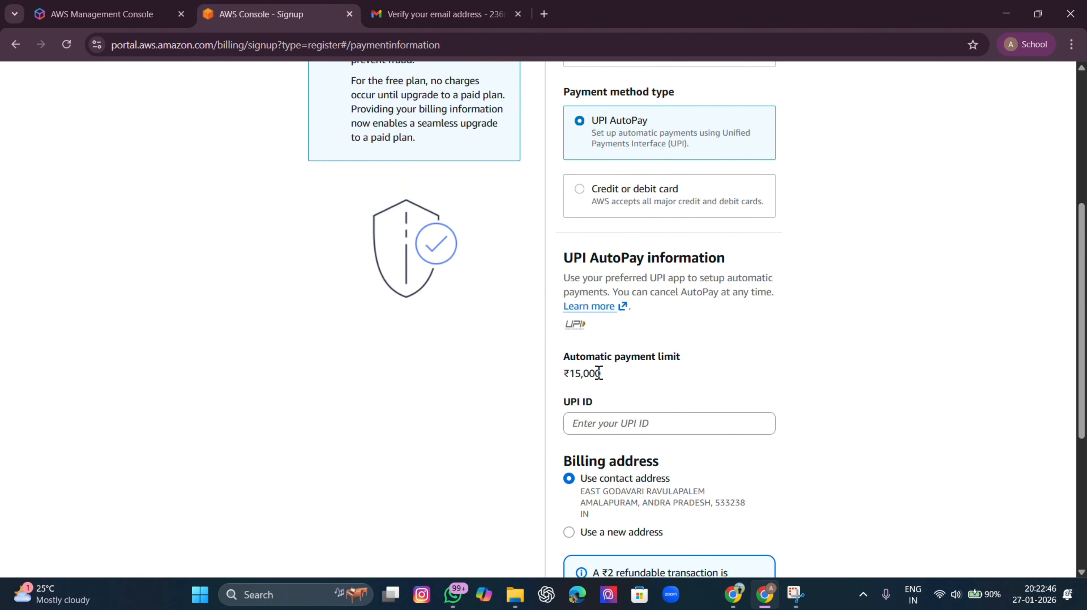
pyautogui.scroll(-3, 624, 443)
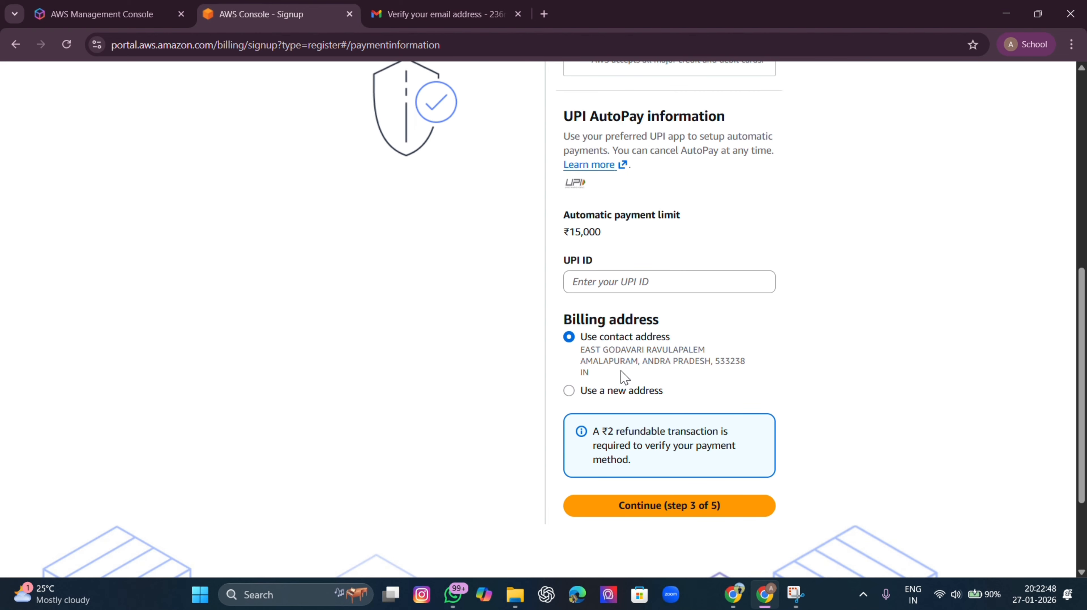
pyautogui.scroll(3, 598, 324)
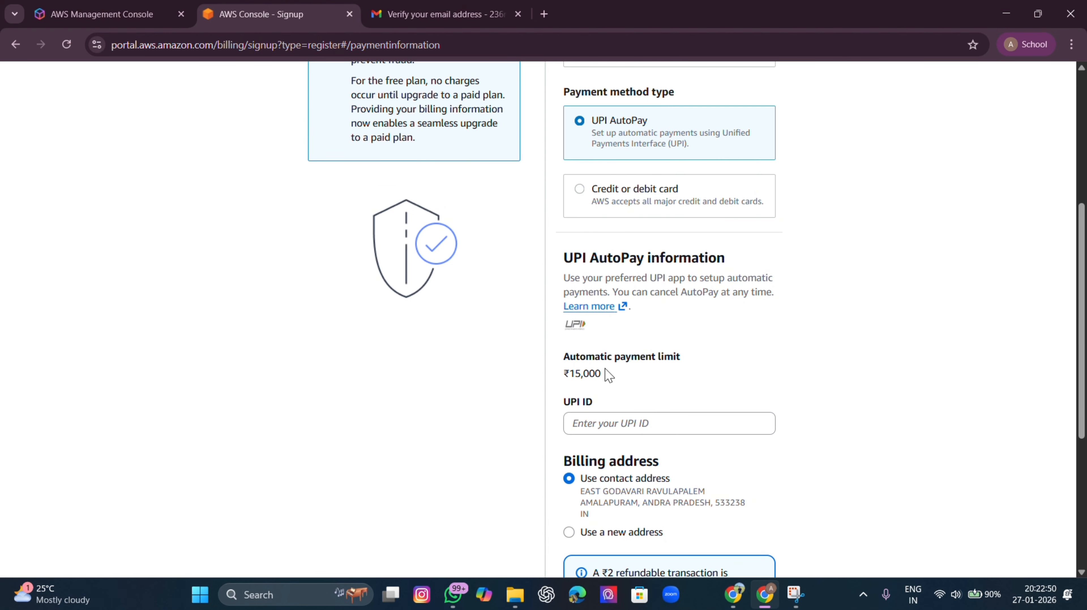
# Enter the UPI ID, verify it, and continue past the billing information step
pyautogui.click(607, 426)
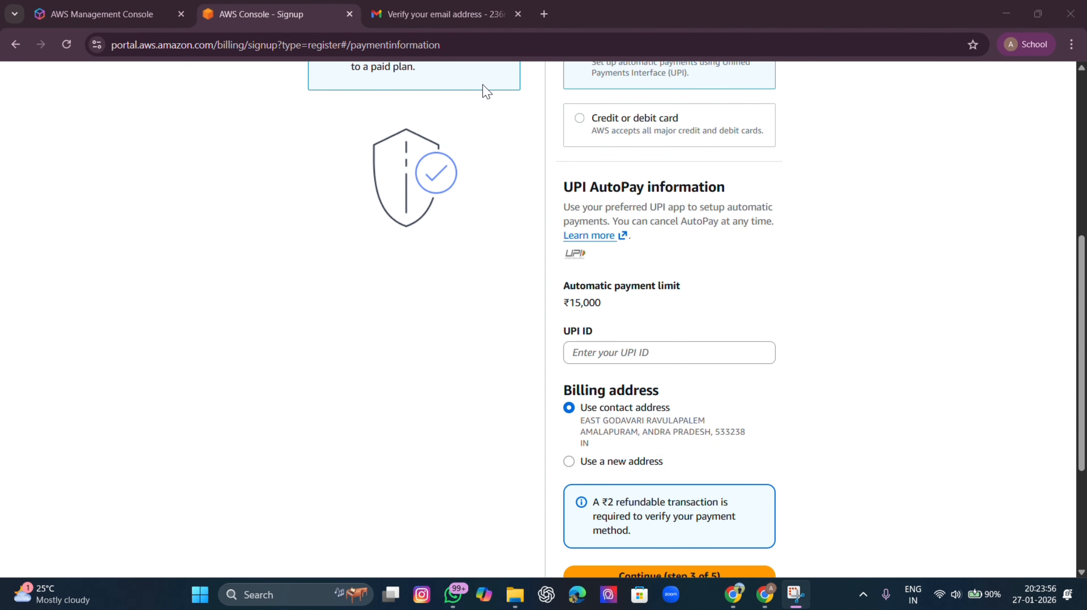
pyautogui.scroll(5, 549, 179)
pyautogui.scroll(-2, 483, 233)
pyautogui.scroll(4, 432, 184)
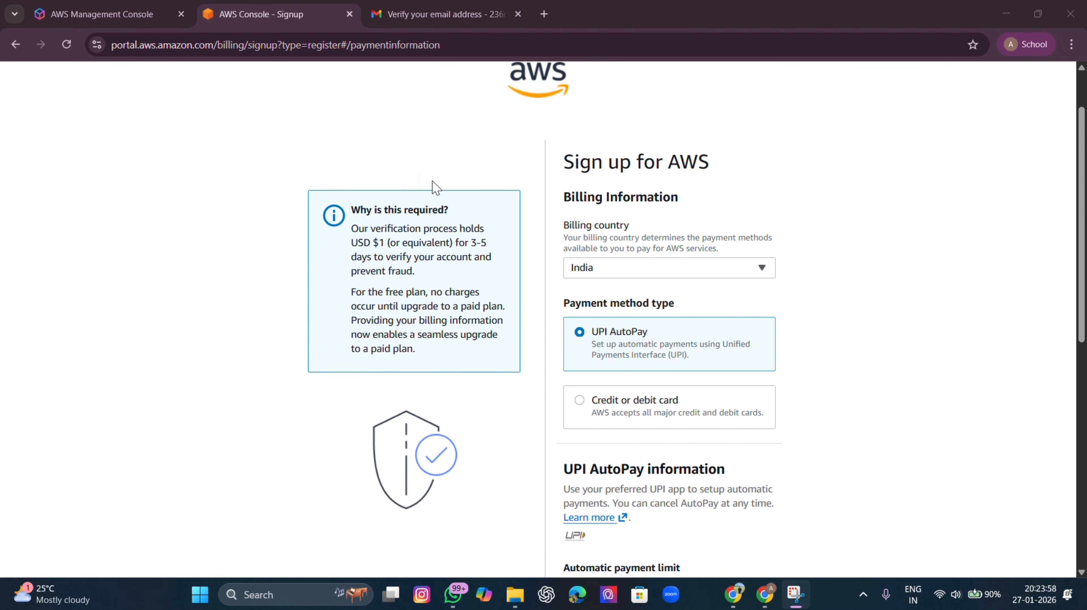
pyautogui.scroll(-6, 444, 218)
pyautogui.scroll(-3, 680, 280)
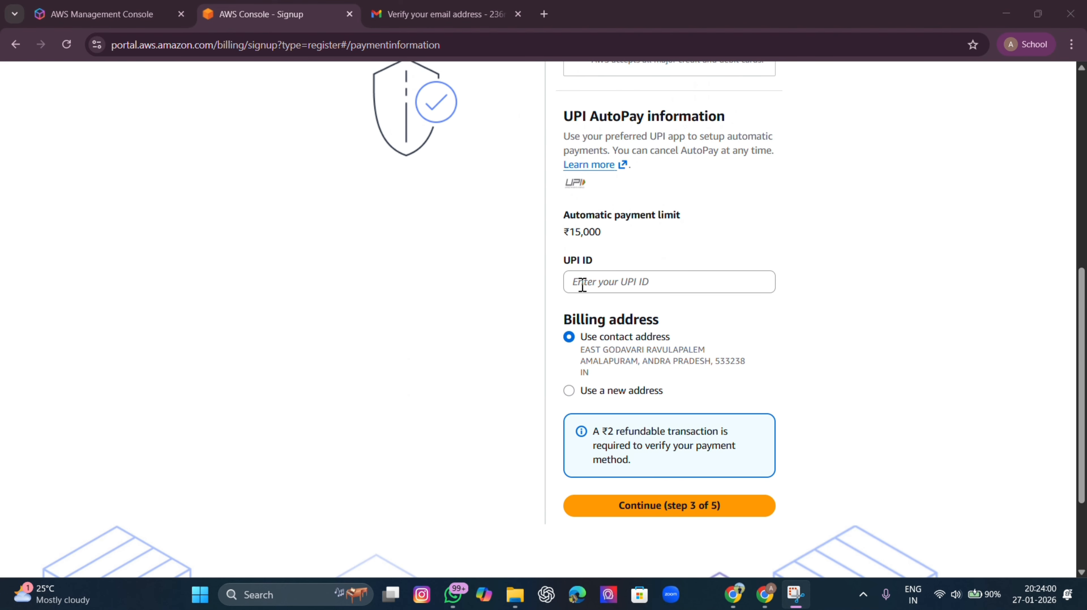
pyautogui.click(607, 283)
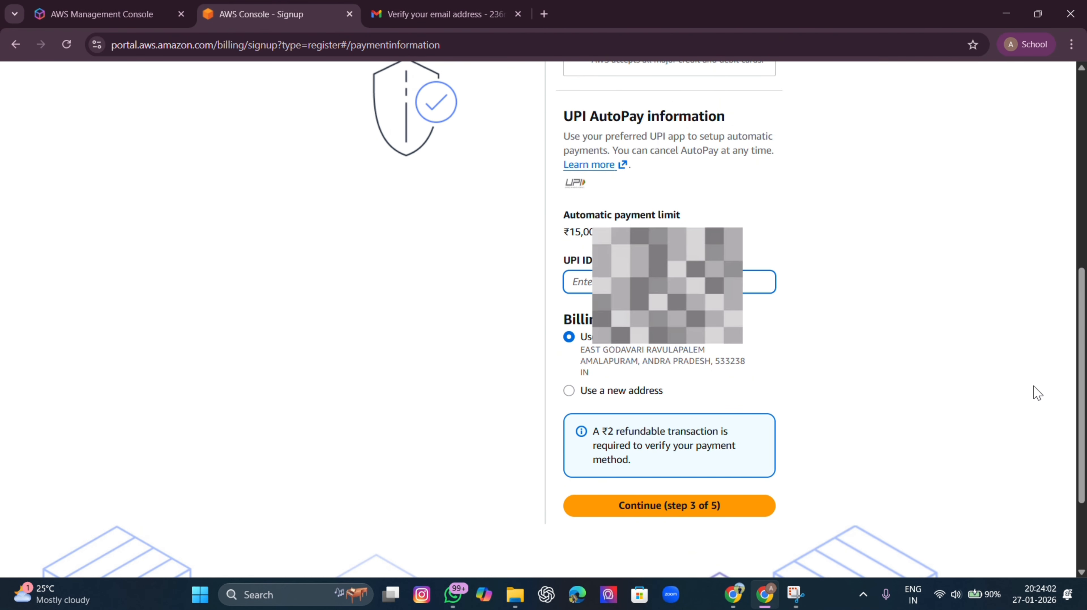
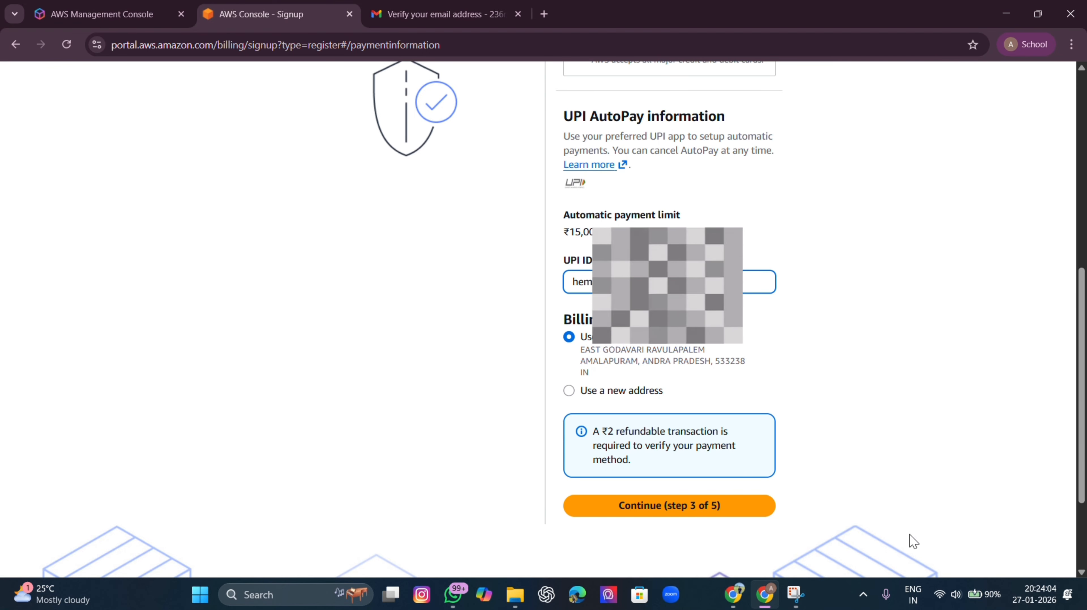
pyautogui.click(715, 504)
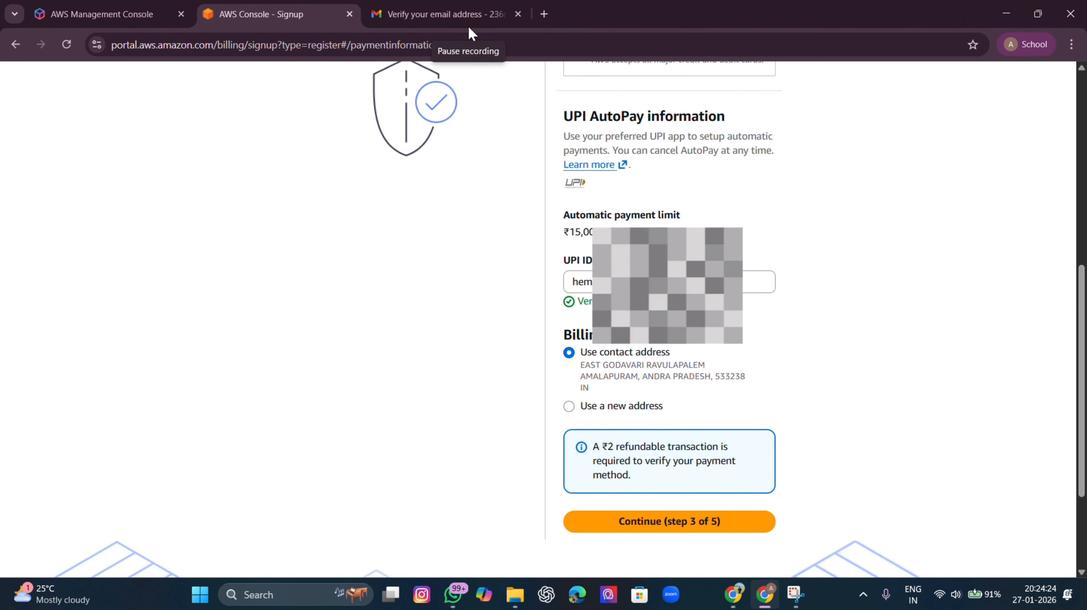
pyautogui.click(712, 523)
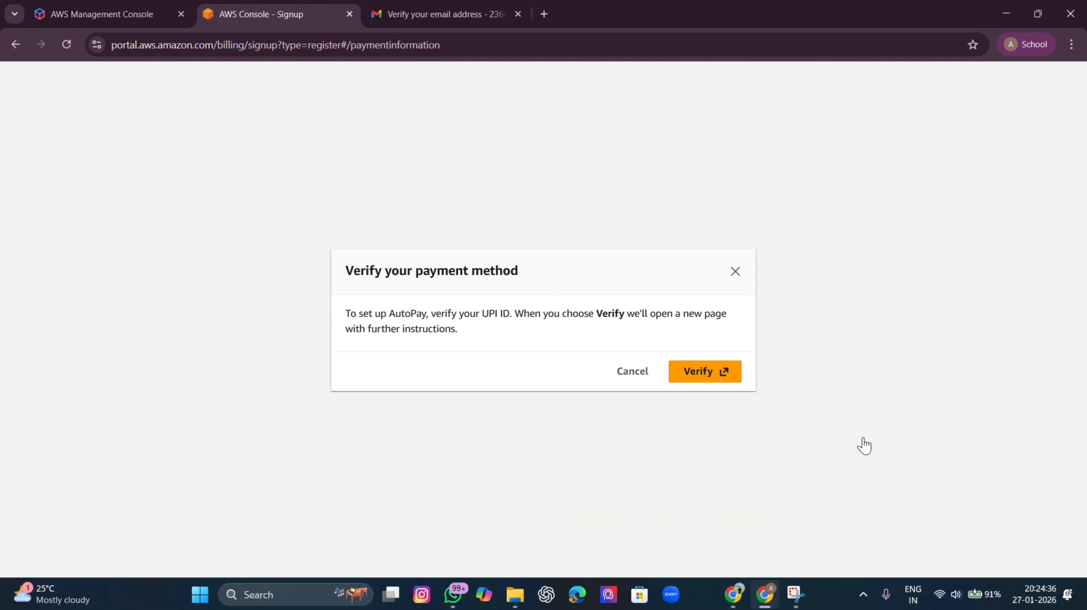
# Verify the UPI ID through the Amazon Pay popup and approve the AutoPay request in the UPI app
pyautogui.click(720, 374)
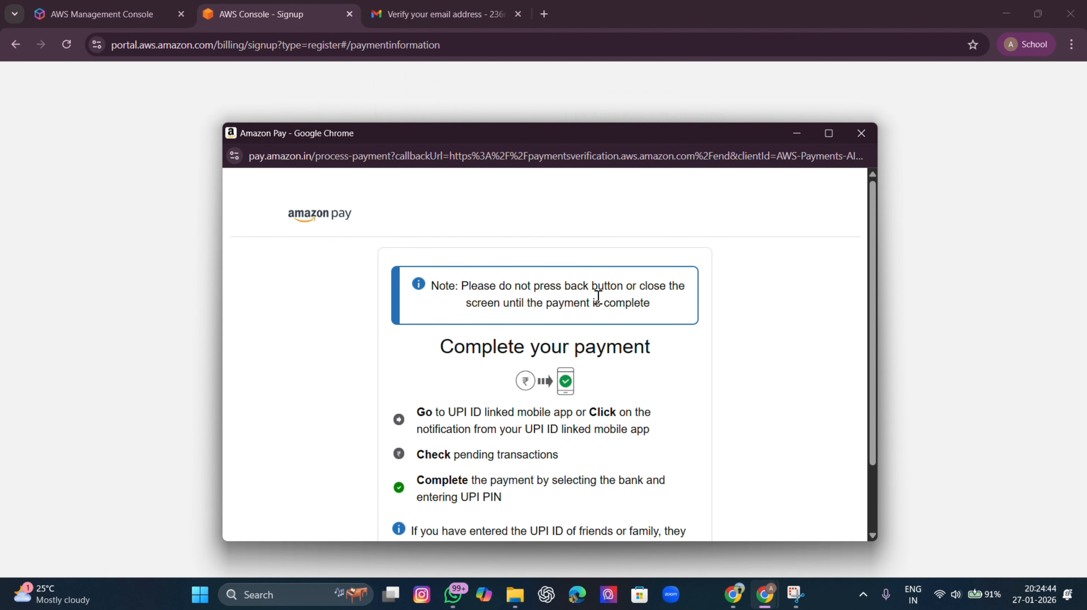
pyautogui.scroll(-2, 597, 349)
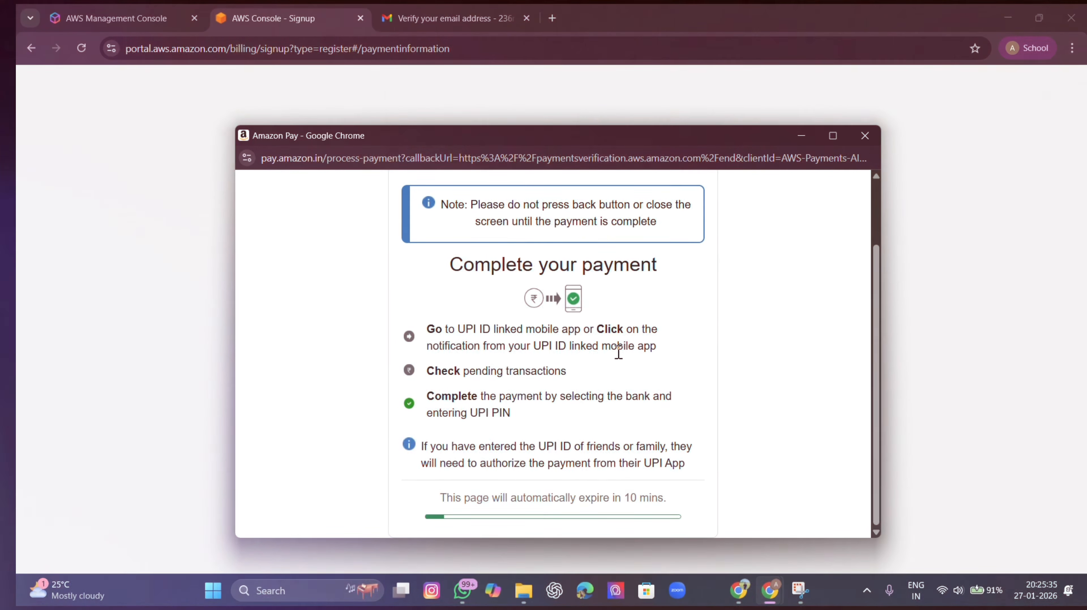
pyautogui.scroll(-2, 593, 403)
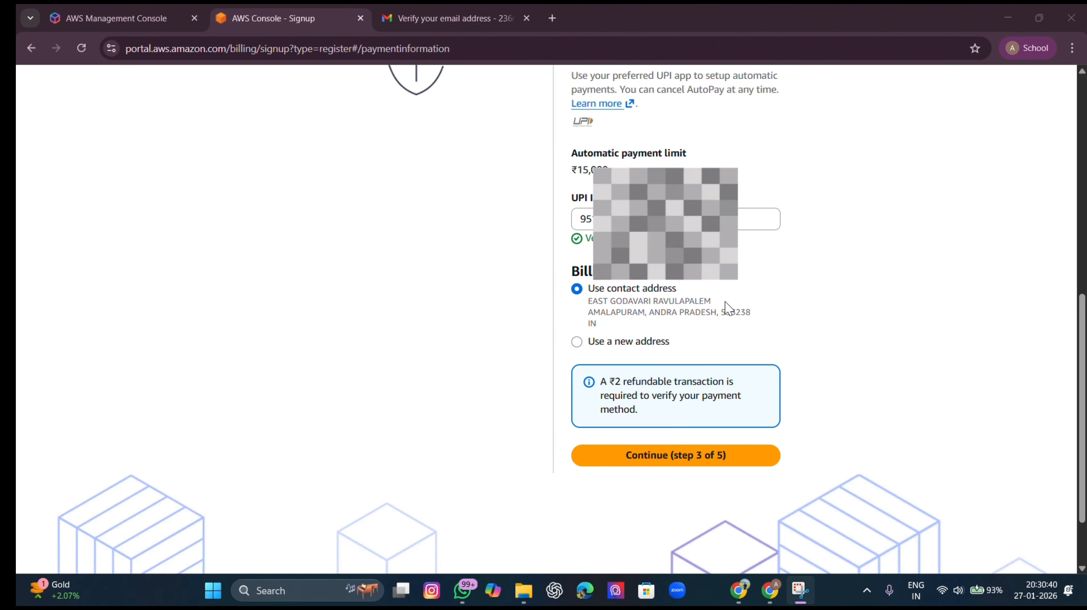
# Move on to identity confirmation and set the registration purpose to Personal use
pyautogui.click(703, 455)
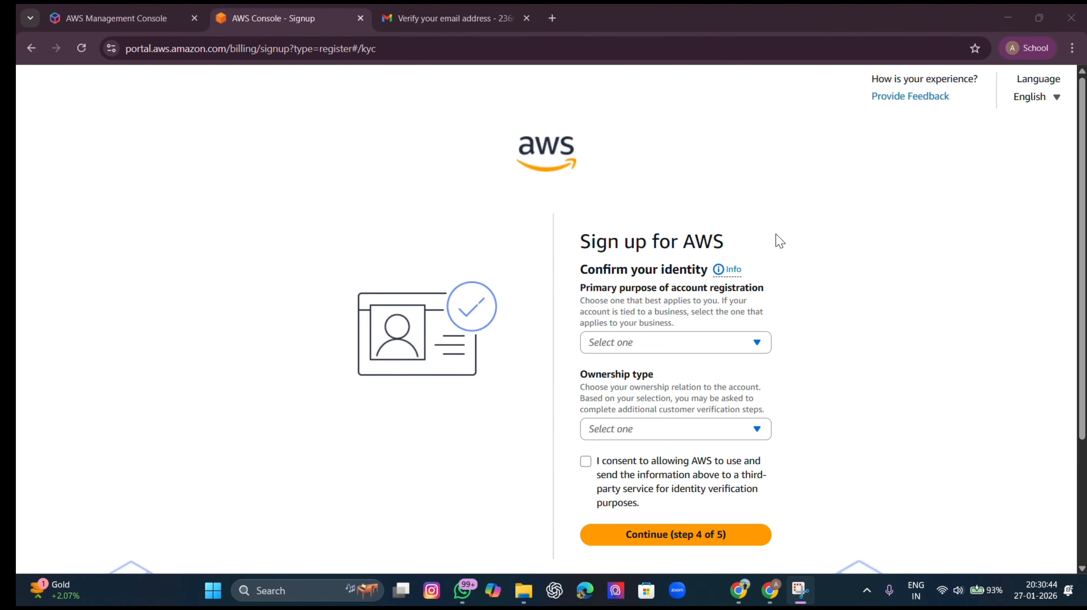
pyautogui.click(682, 350)
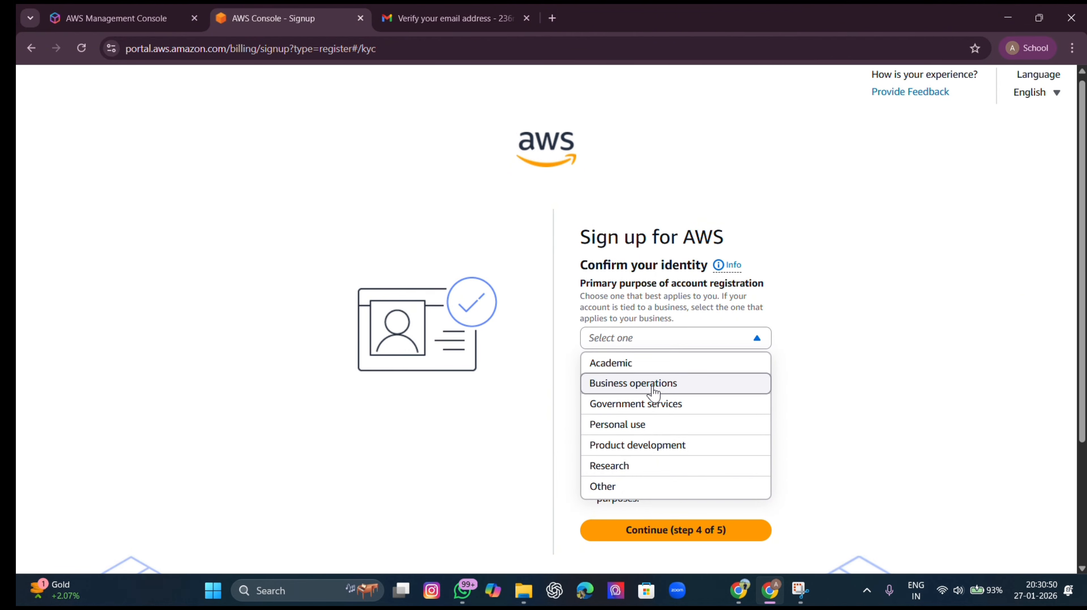
pyautogui.scroll(-3, 650, 381)
pyautogui.scroll(3, 656, 368)
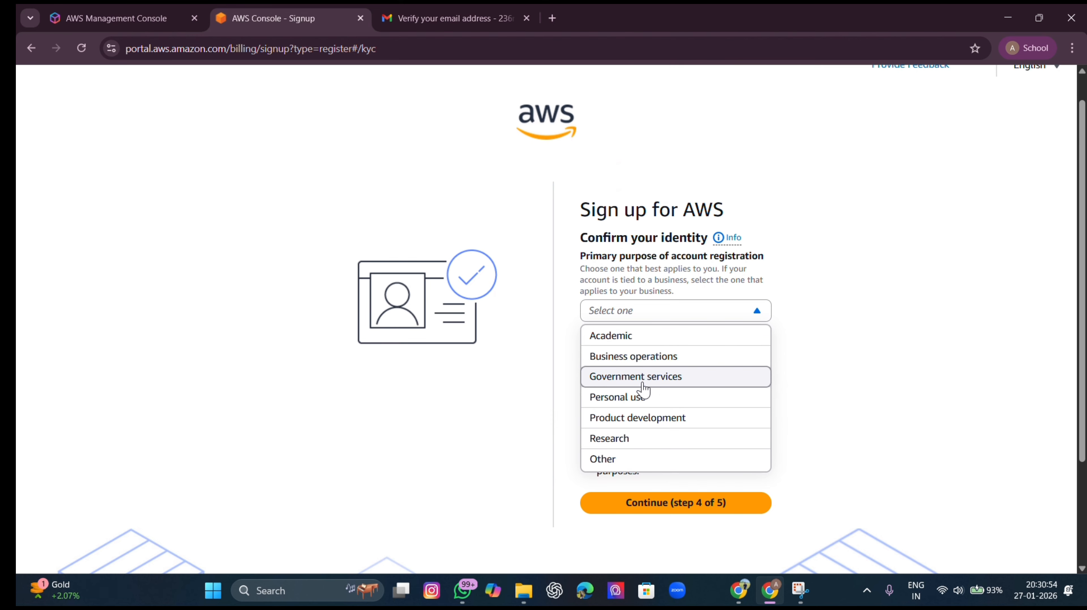
pyautogui.click(639, 396)
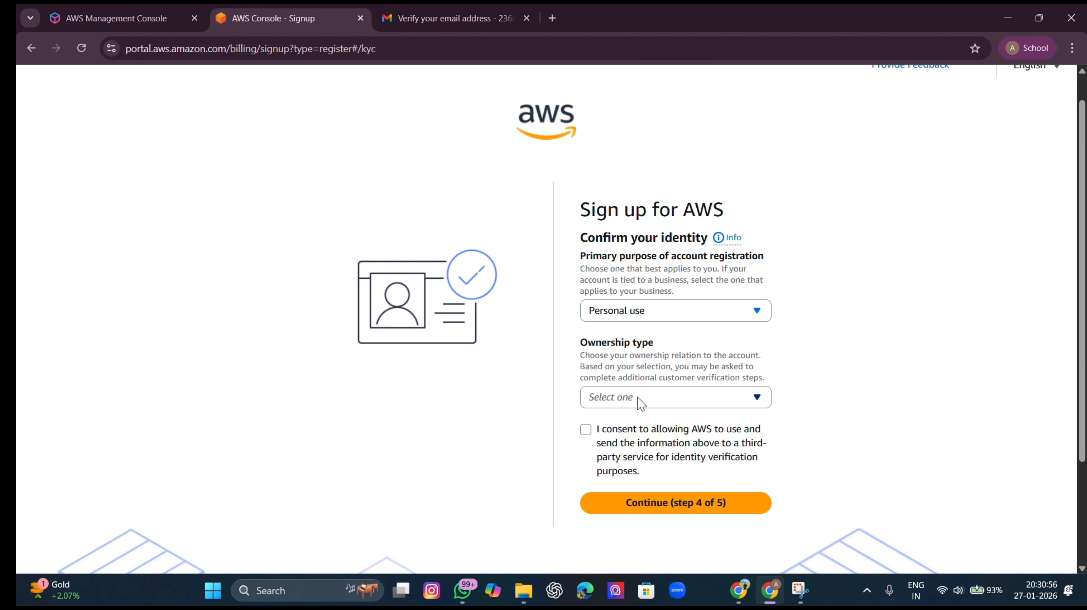
# Choose Individual ownership, enter the date of birth, consent to third-party verification, and submit
pyautogui.click(640, 403)
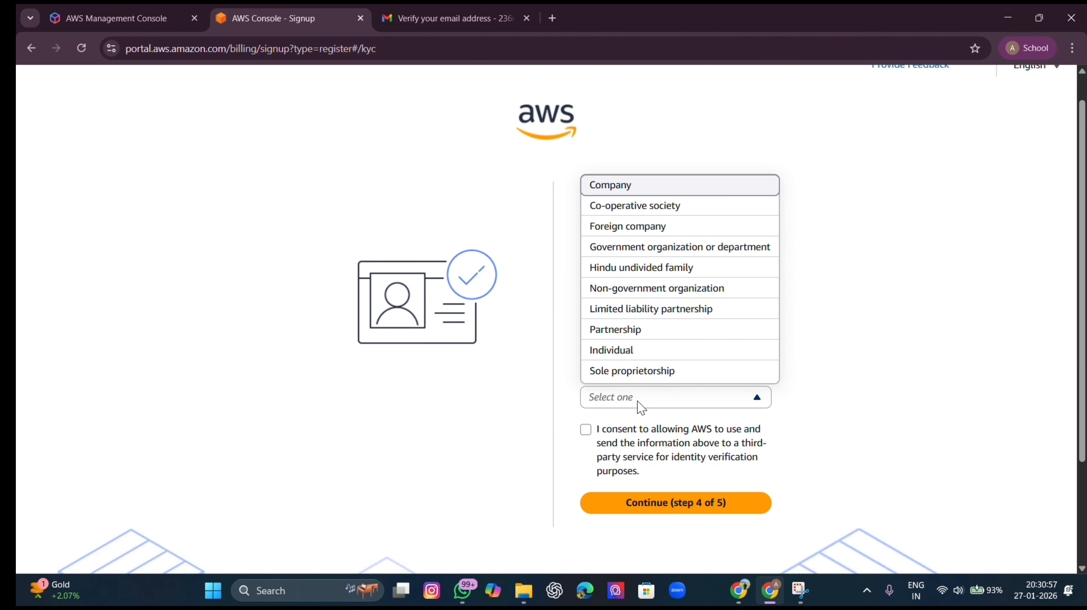
pyautogui.click(632, 351)
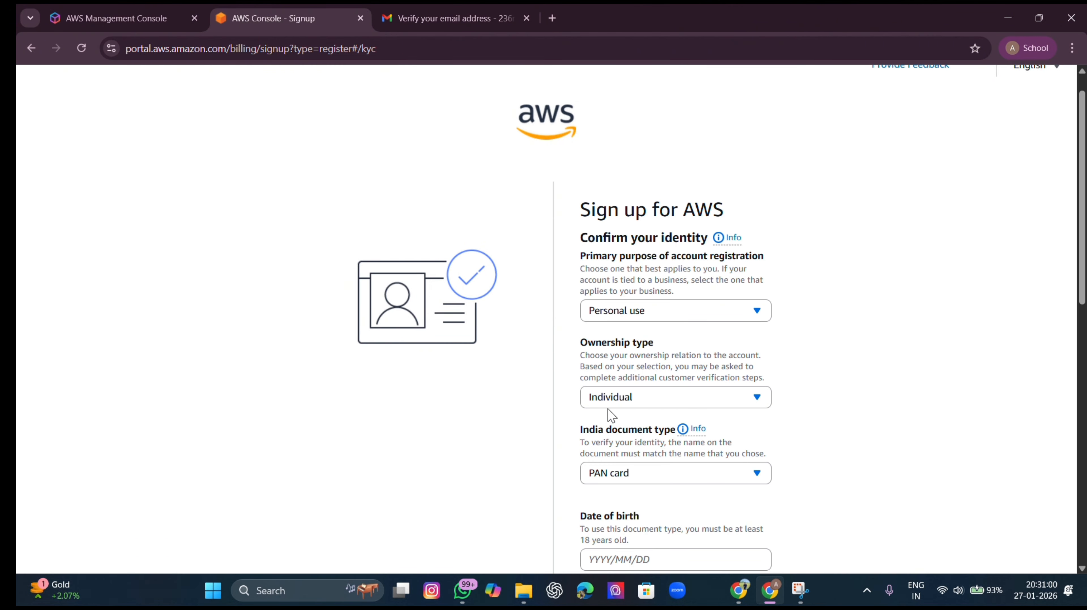
pyautogui.scroll(-3, 620, 390)
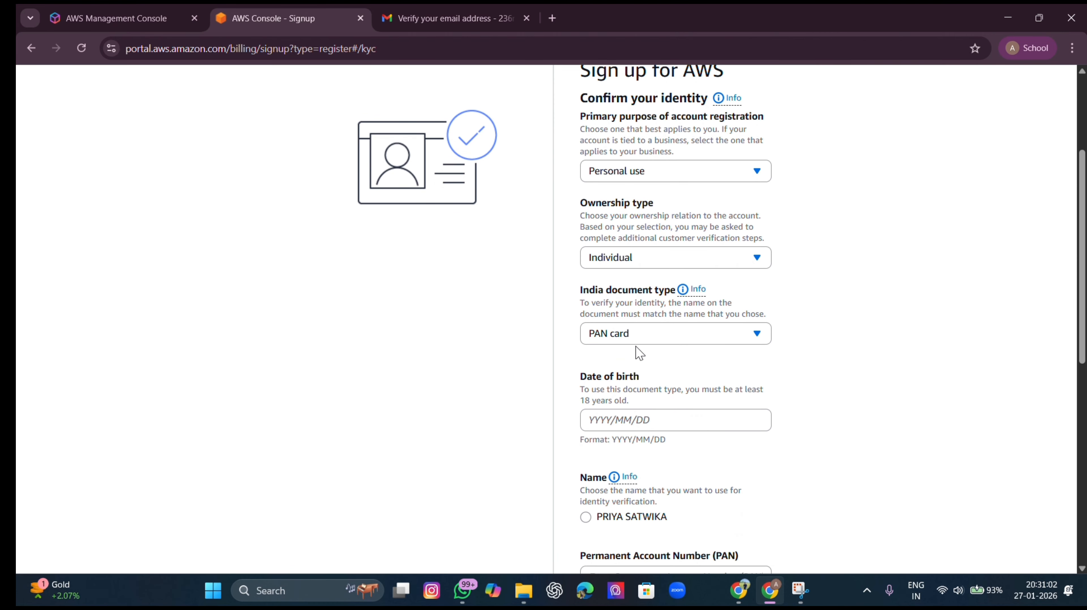
pyautogui.click(623, 422)
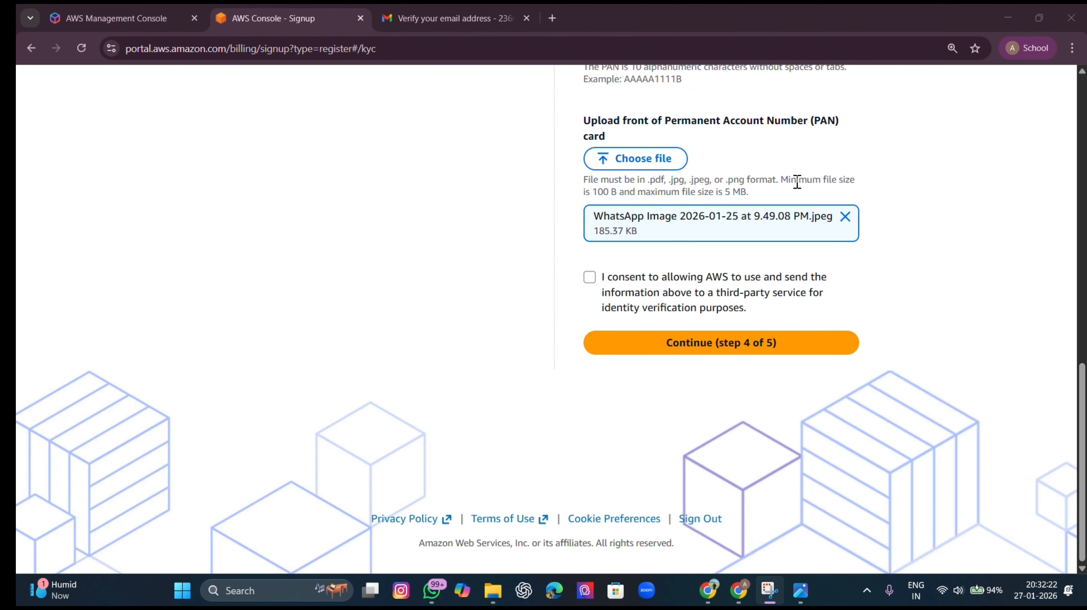
pyautogui.click(593, 278)
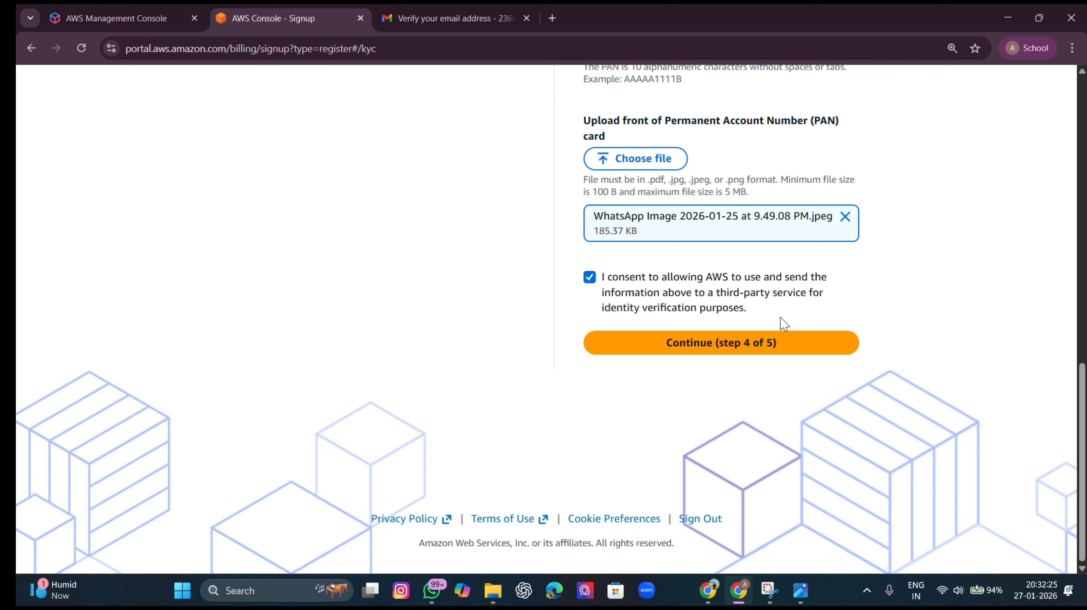
pyautogui.click(765, 353)
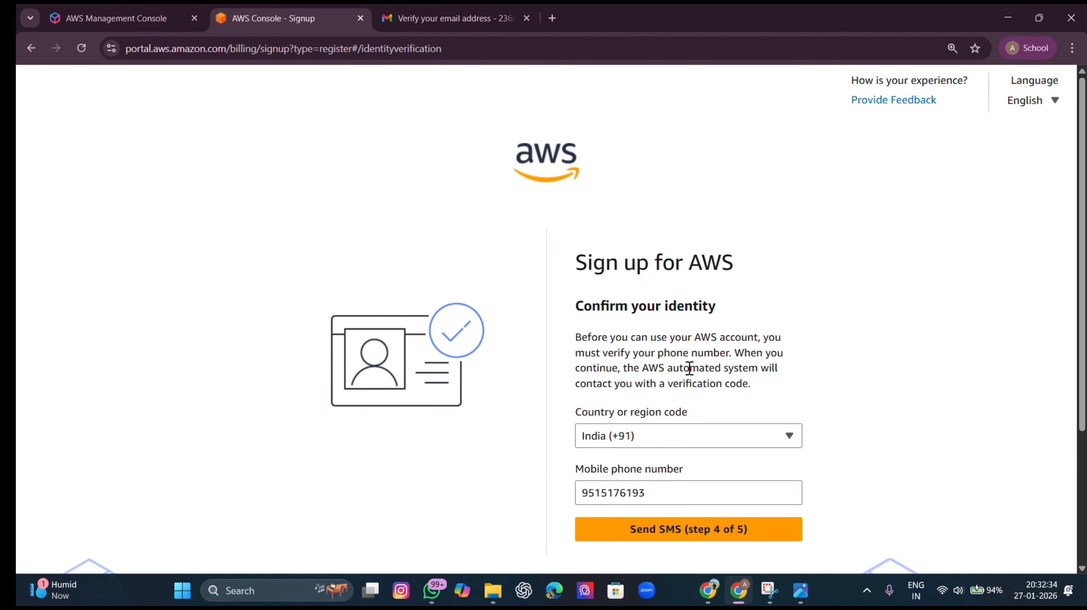
# Send the SMS code to the India (+91) mobile number and enter it in Verify code
pyautogui.scroll(-3, 694, 352)
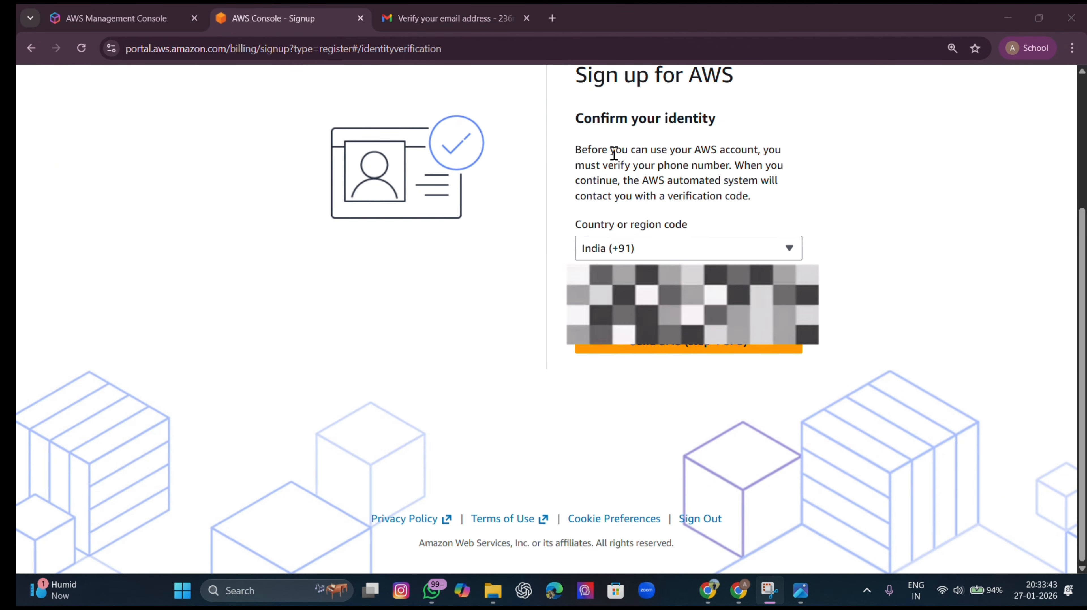
pyautogui.click(639, 348)
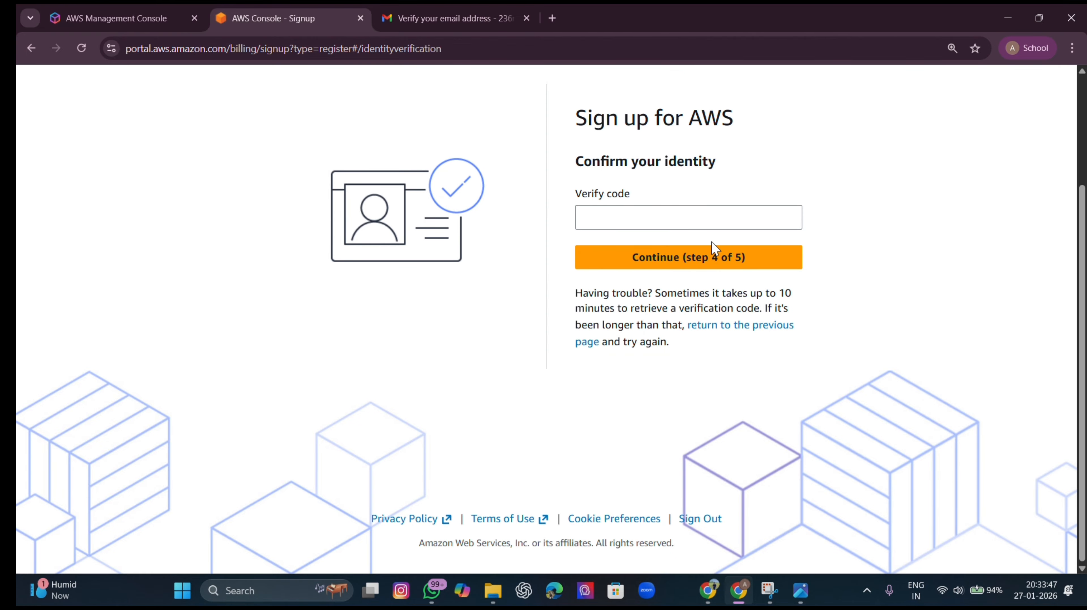
pyautogui.click(697, 221)
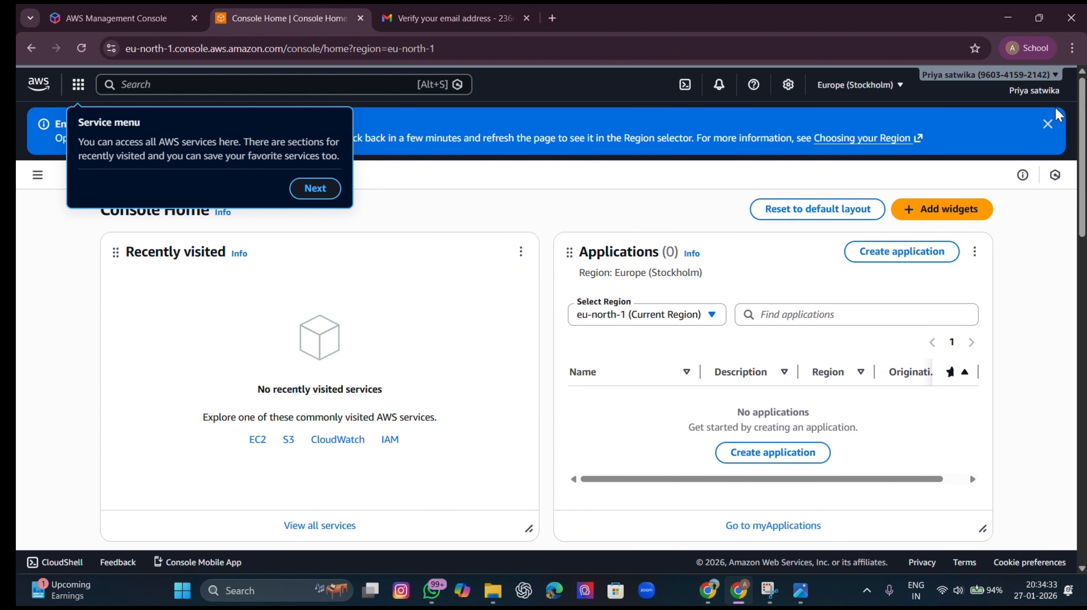
# Close the Region banner and open Billing and Cost Management from the account menu
pyautogui.click(1048, 124)
pyautogui.click(1036, 90)
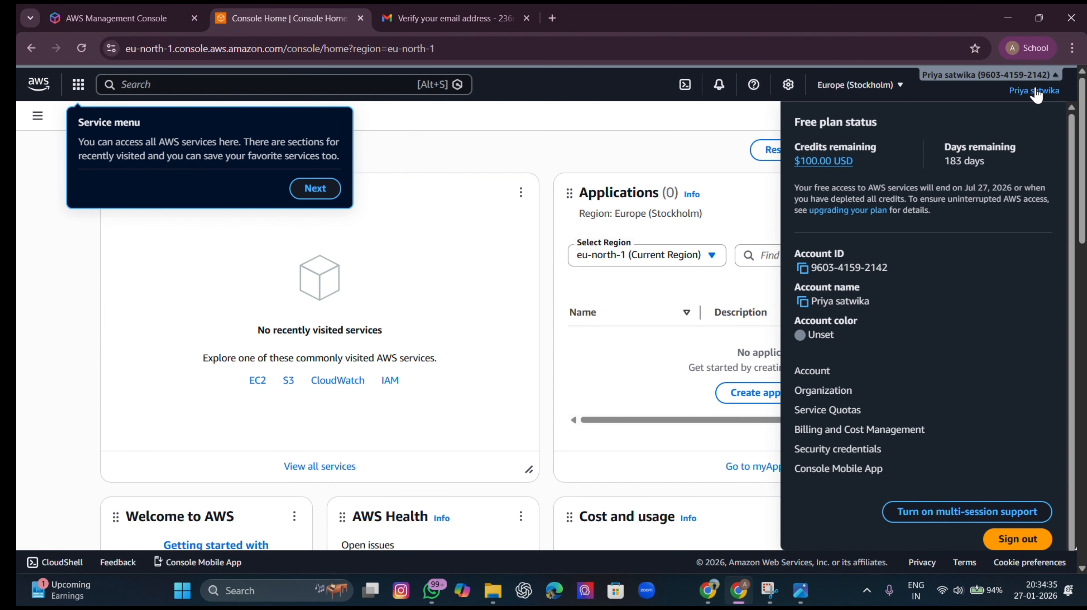
pyautogui.click(833, 433)
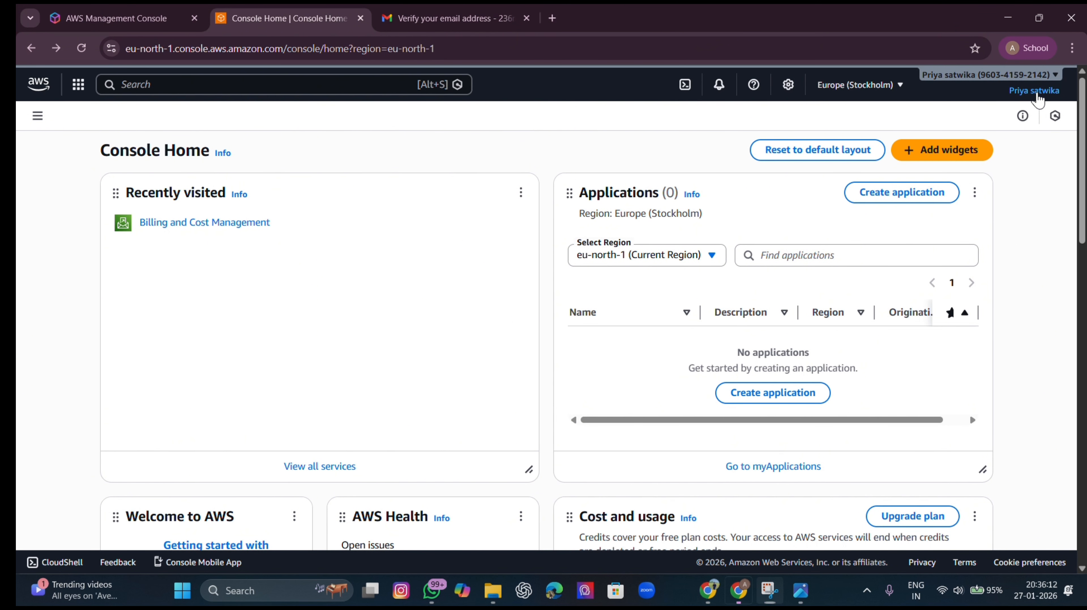
pyautogui.click(1036, 91)
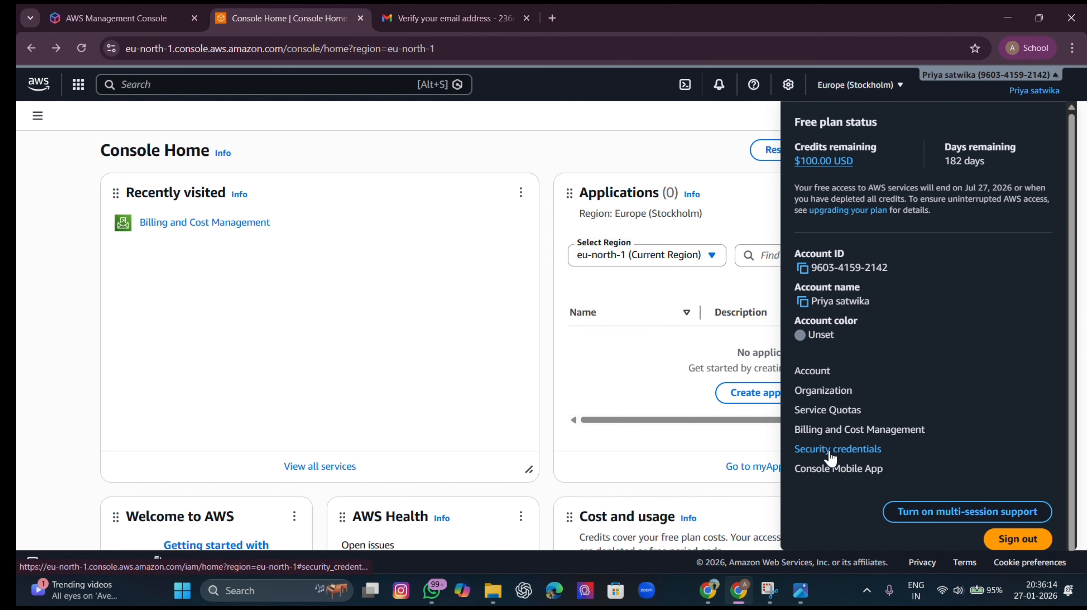
pyautogui.click(834, 431)
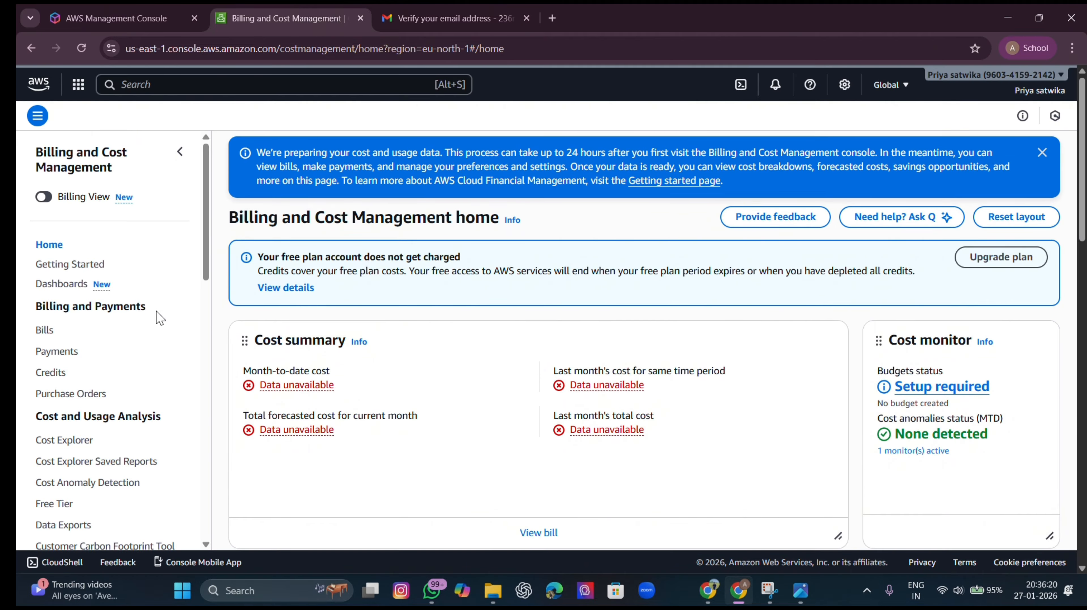
# Open Payment preferences under Preferences and Settings in the Billing sidebar
pyautogui.scroll(-3, 89, 410)
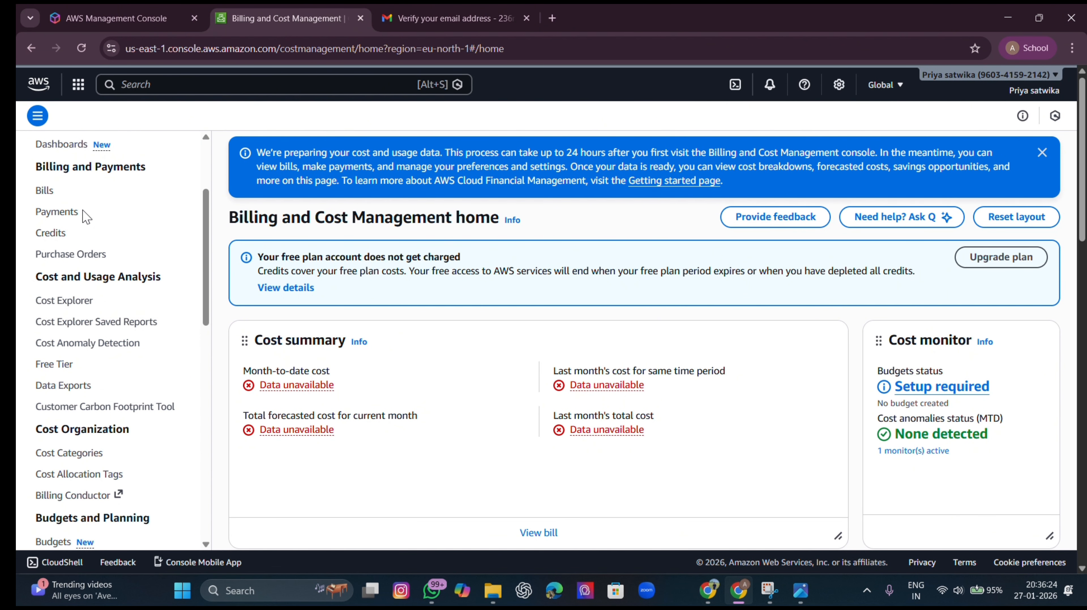
pyautogui.scroll(-3, 86, 239)
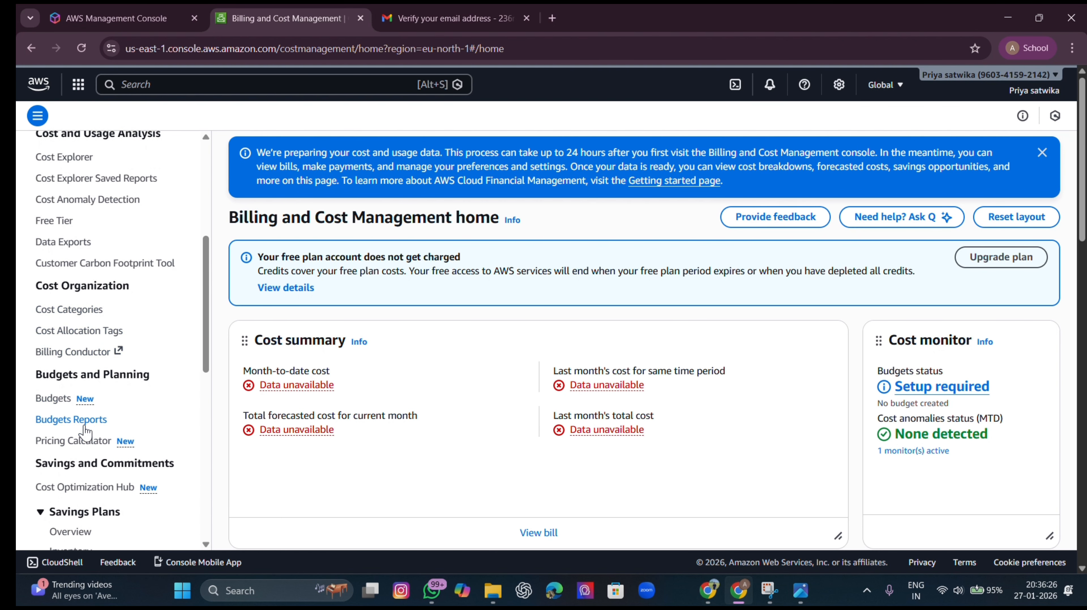
pyautogui.scroll(-2, 88, 434)
pyautogui.scroll(-5, 86, 431)
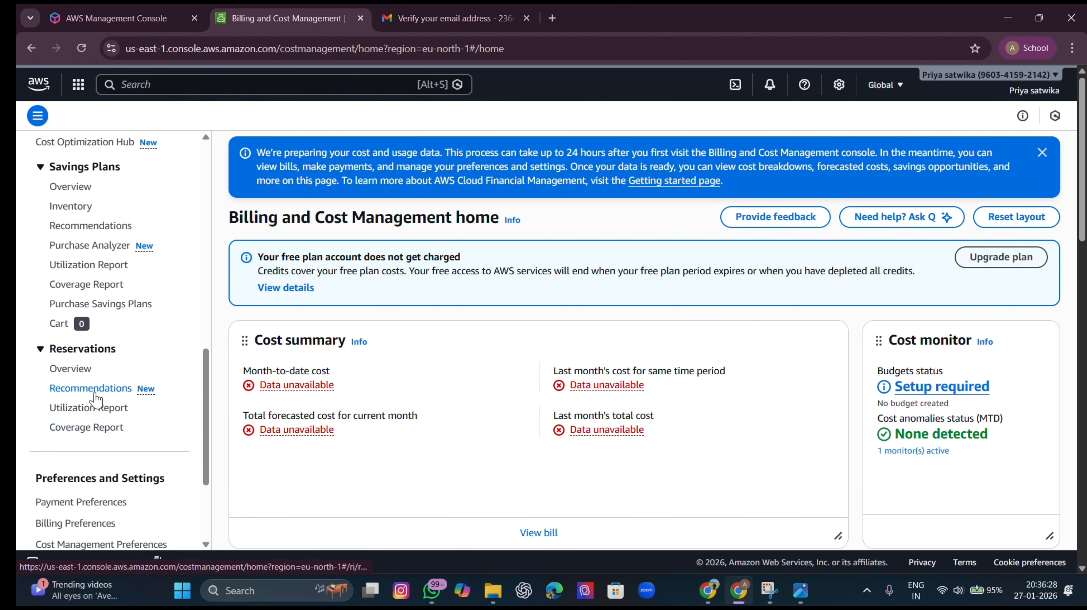
pyautogui.scroll(-3, 94, 385)
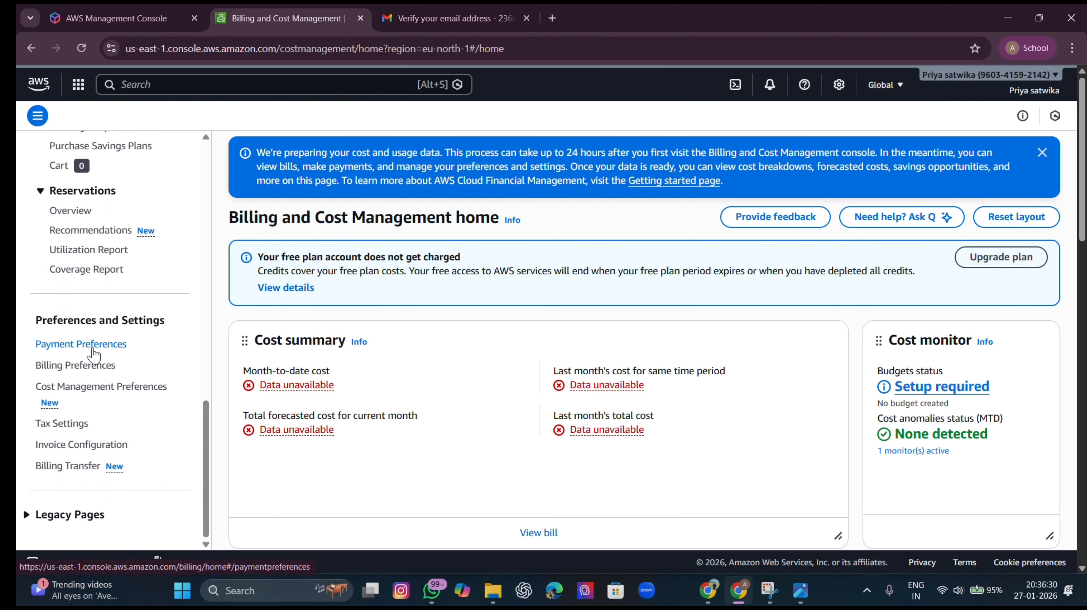
pyautogui.click(88, 346)
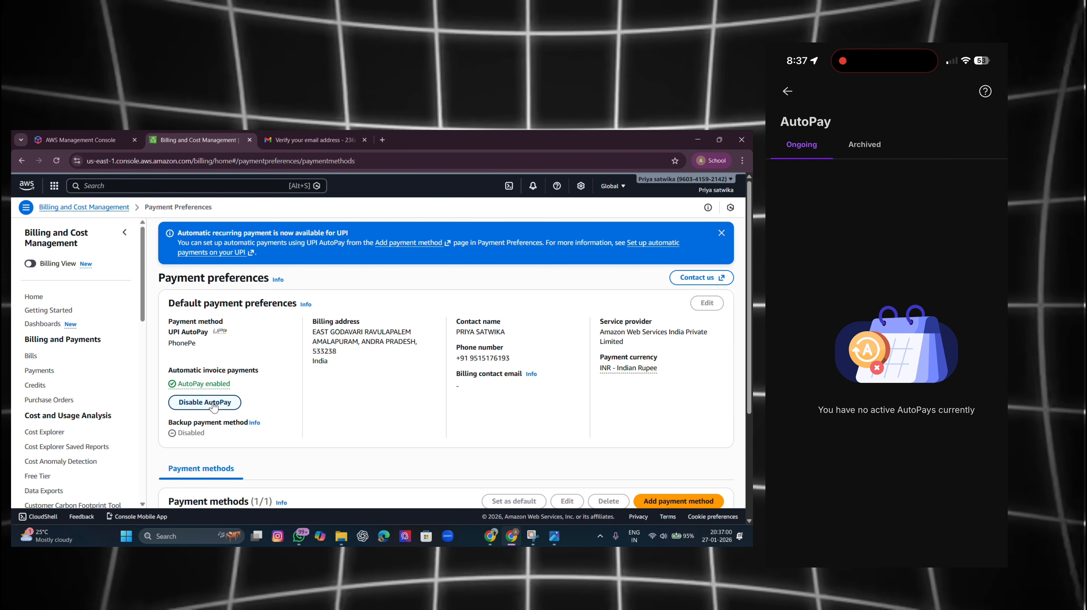
# Disable UPI AutoPay, confirm with Disable, and return to the Billing home
pyautogui.click(216, 405)
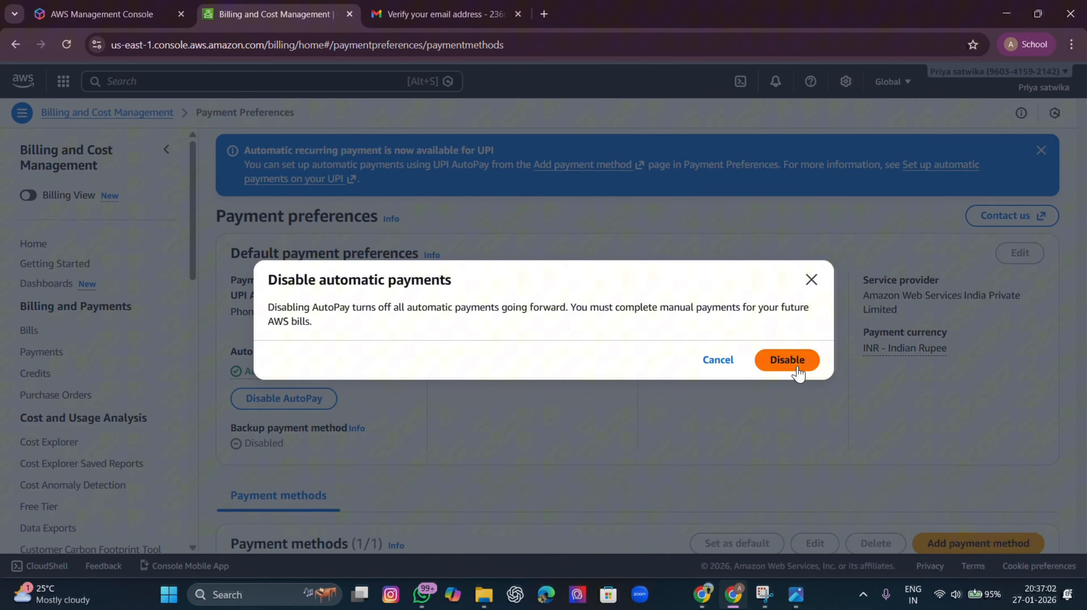
pyautogui.click(557, 375)
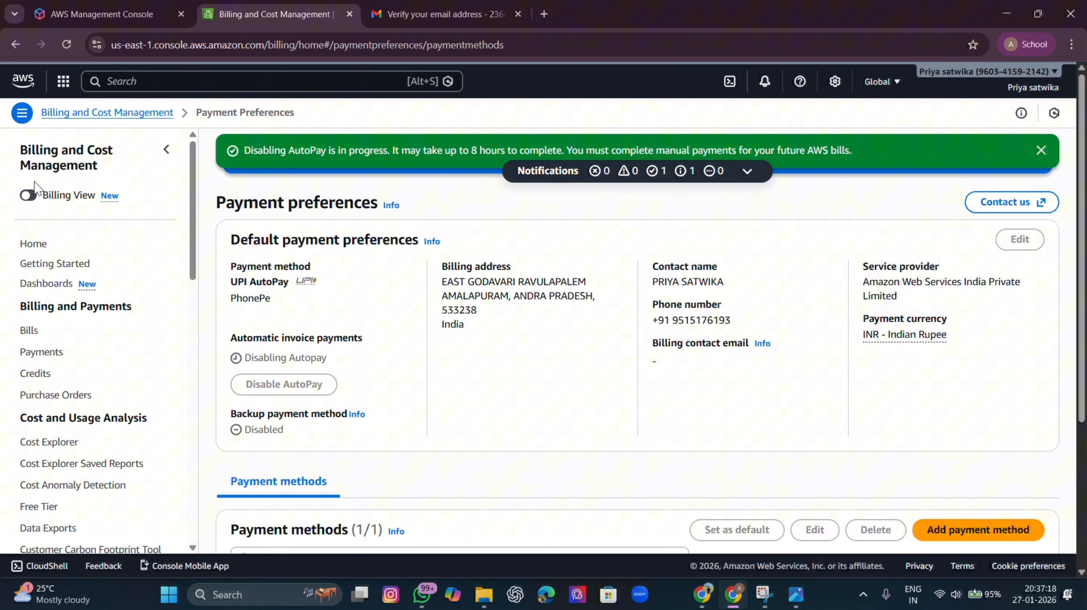
pyautogui.click(38, 244)
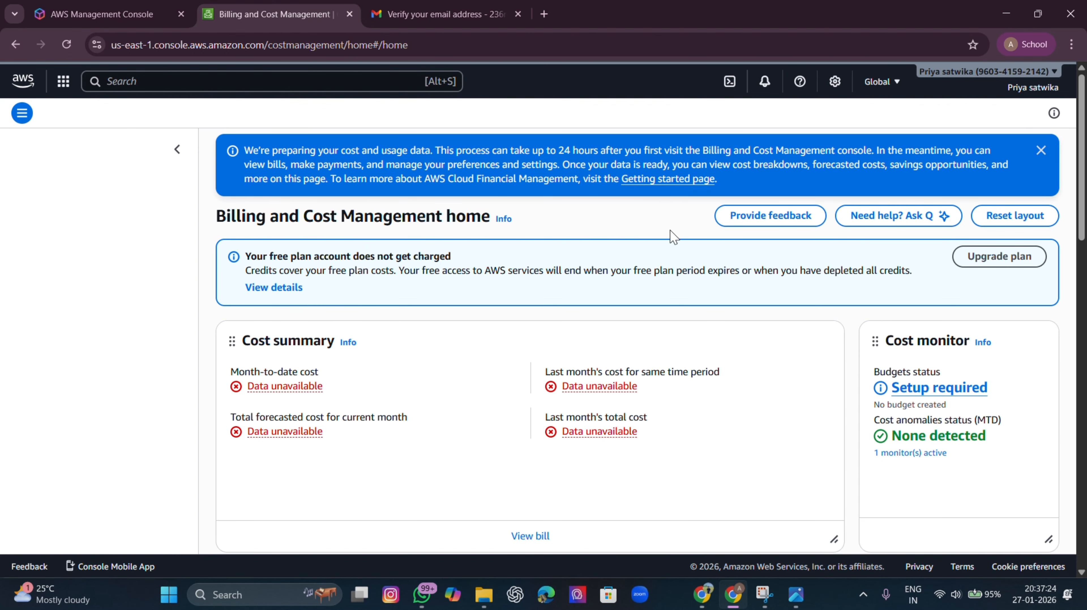
# Dismiss the cost-data notice, open Billing Dashboards, and close the Introducing Dashboards banner
pyautogui.click(1041, 151)
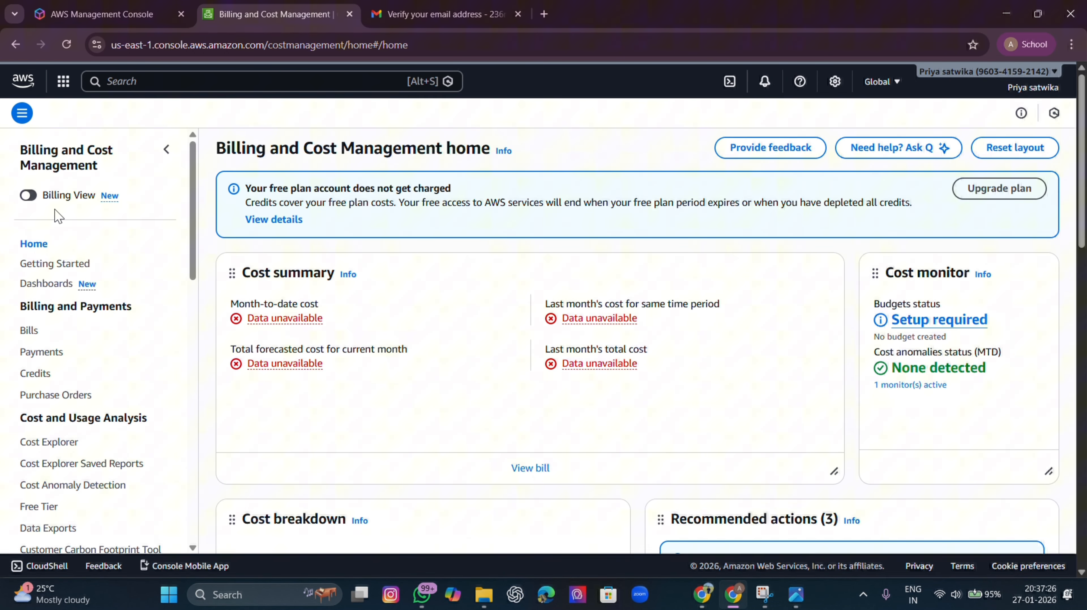
pyautogui.click(44, 284)
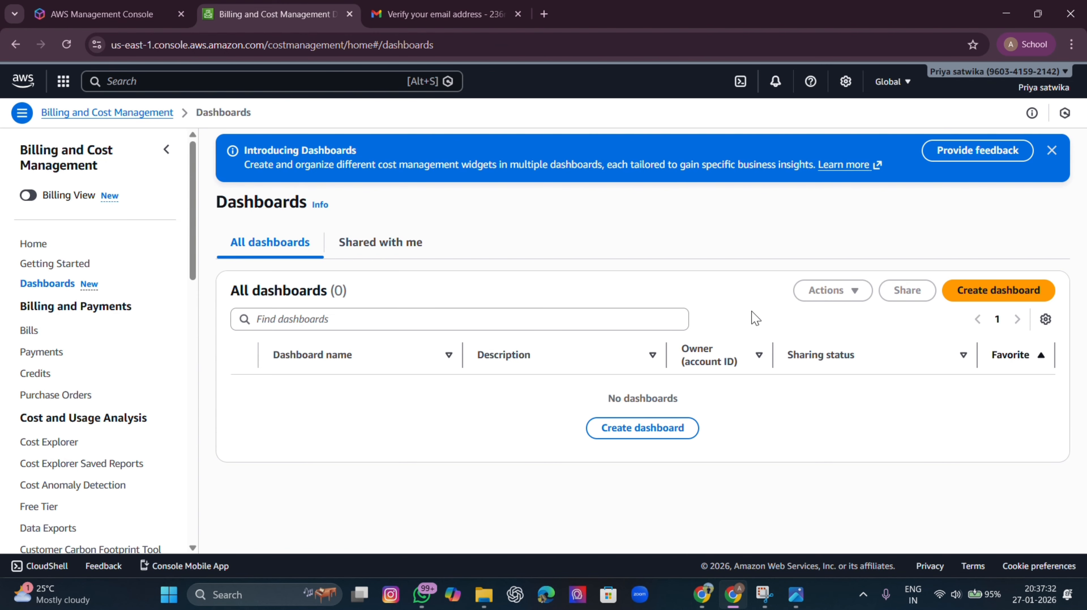
pyautogui.click(1051, 150)
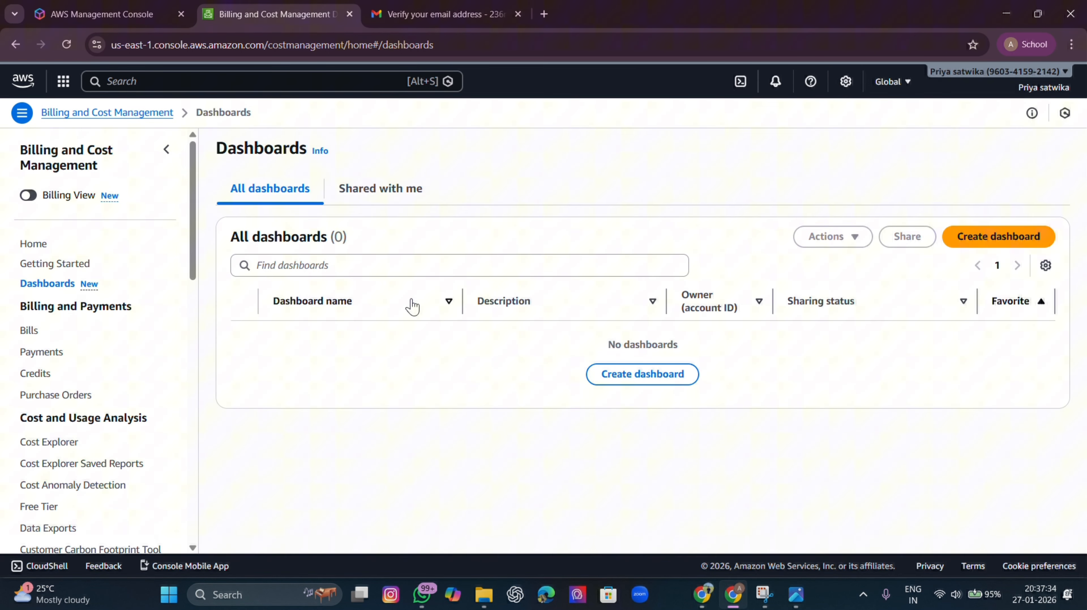